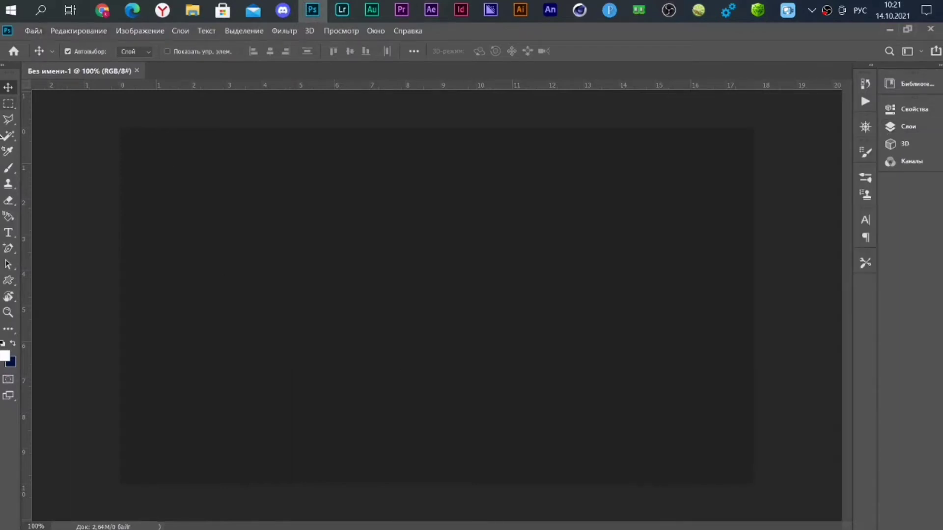
Draw a circular selection near the canvas centre on a new empty layer
click(11, 105)
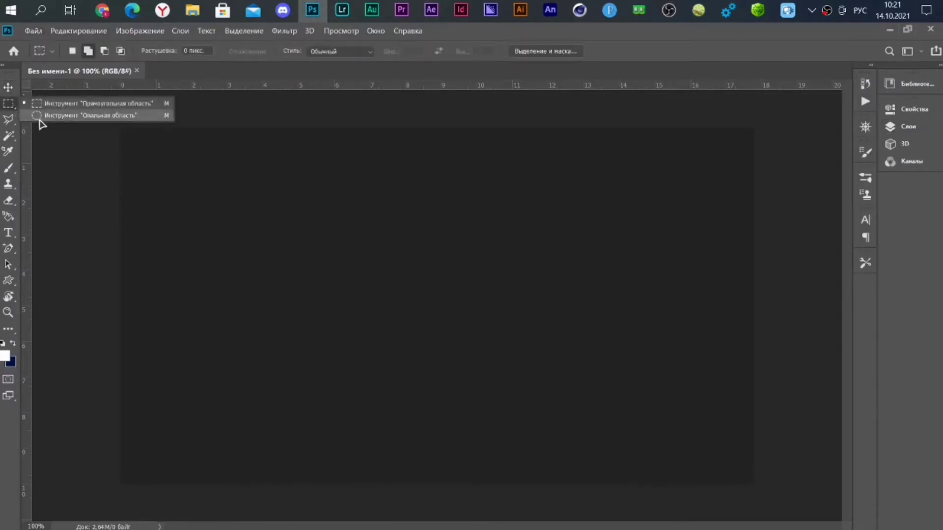
click(41, 117)
click(908, 126)
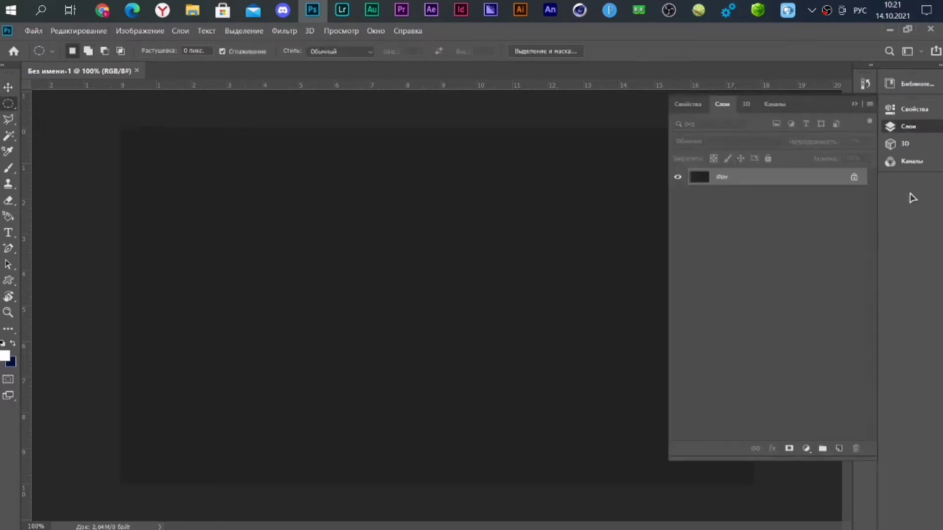
click(836, 449)
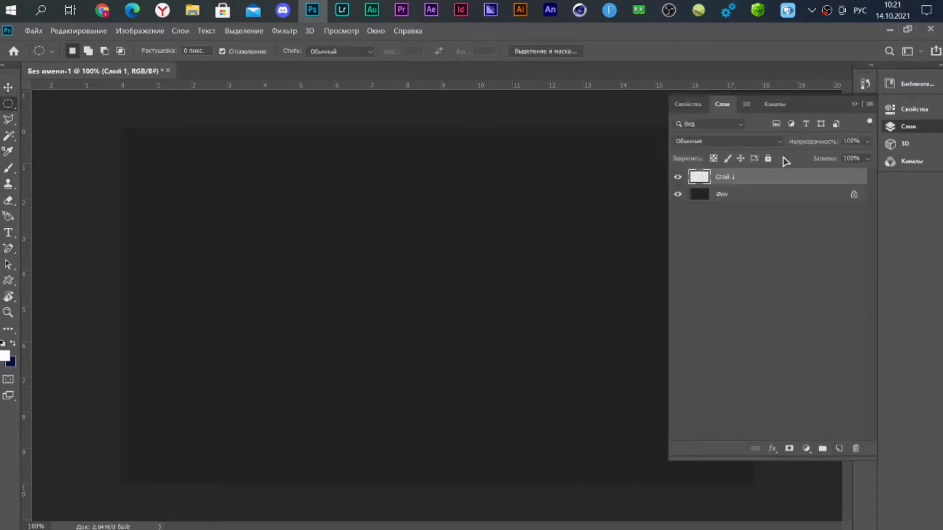
click(855, 104)
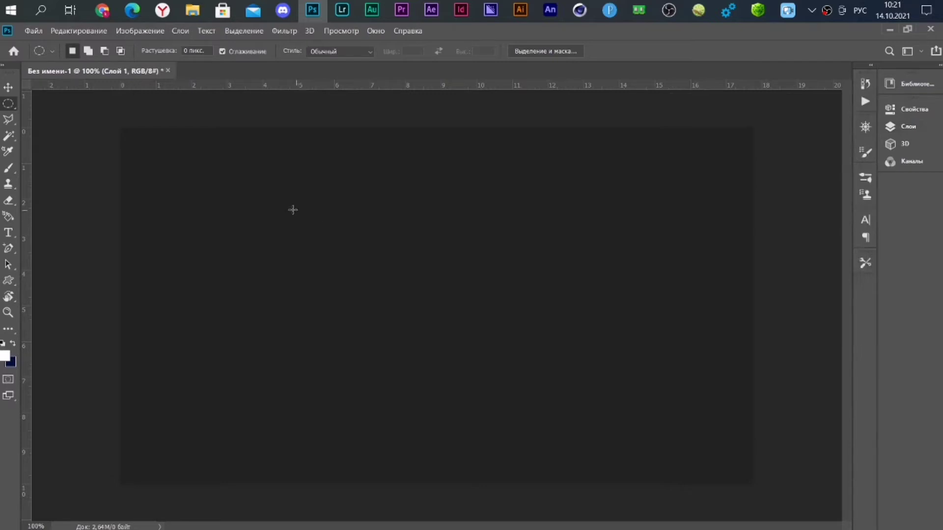
drag(293, 210, 694, 418)
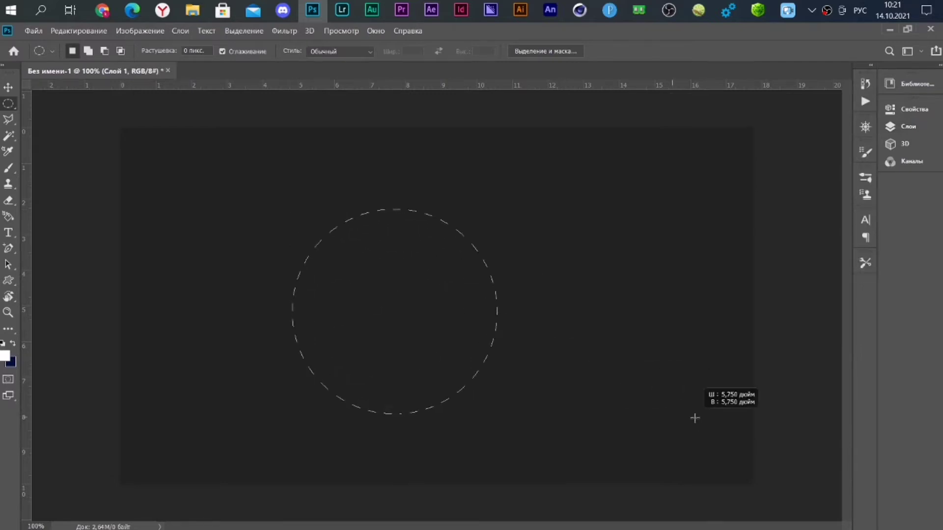
drag(695, 418, 716, 414)
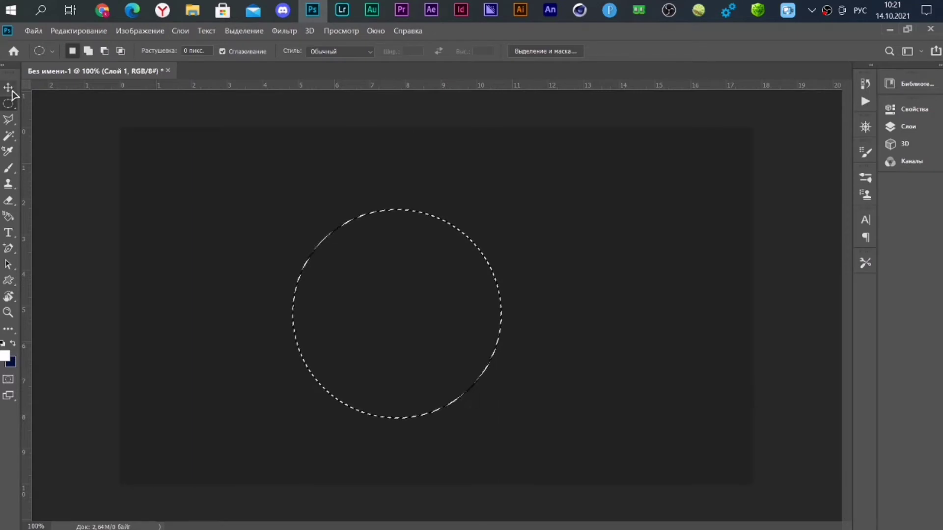
Fill the circular selection with bright red ec0000
click(66, 31)
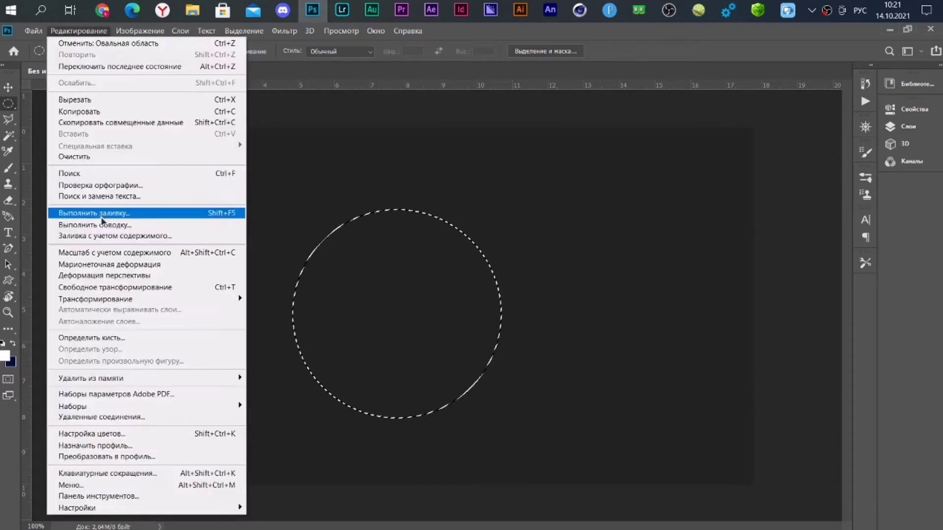
click(101, 216)
click(492, 210)
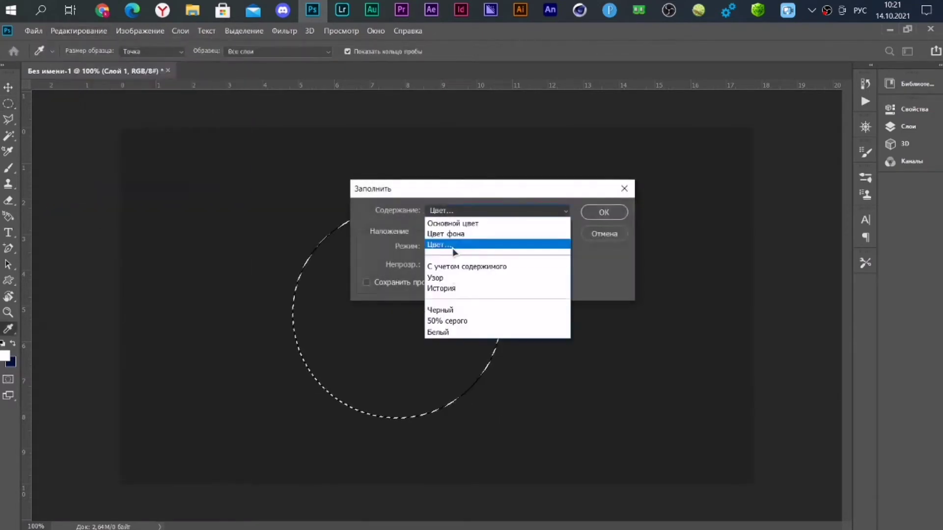
click(453, 246)
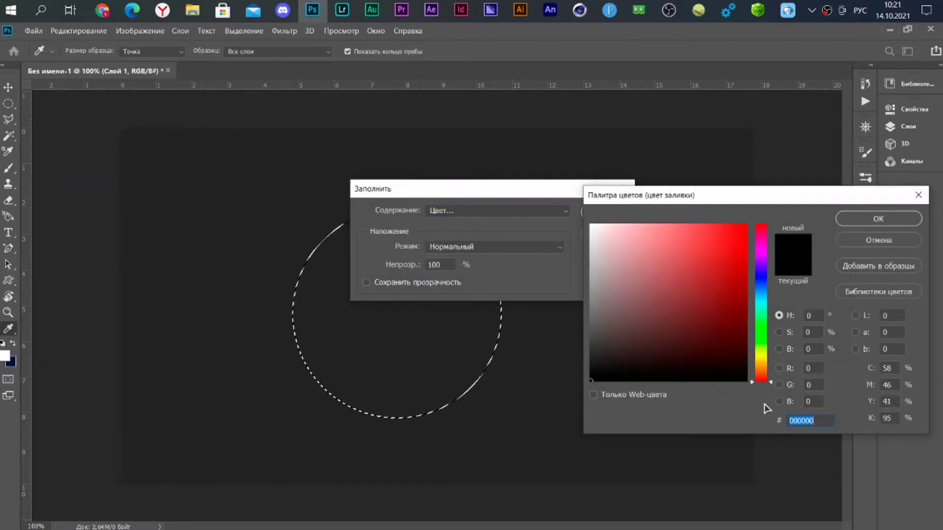
click(746, 235)
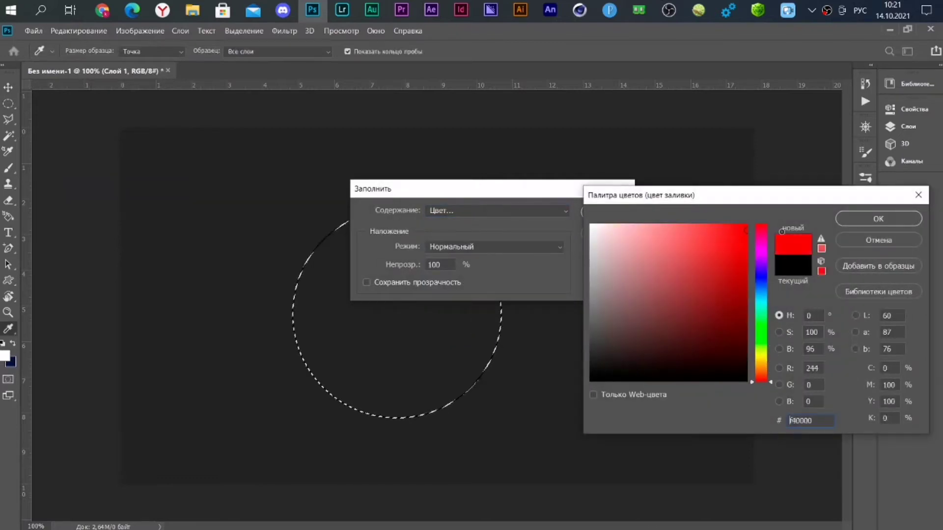
click(869, 223)
click(616, 214)
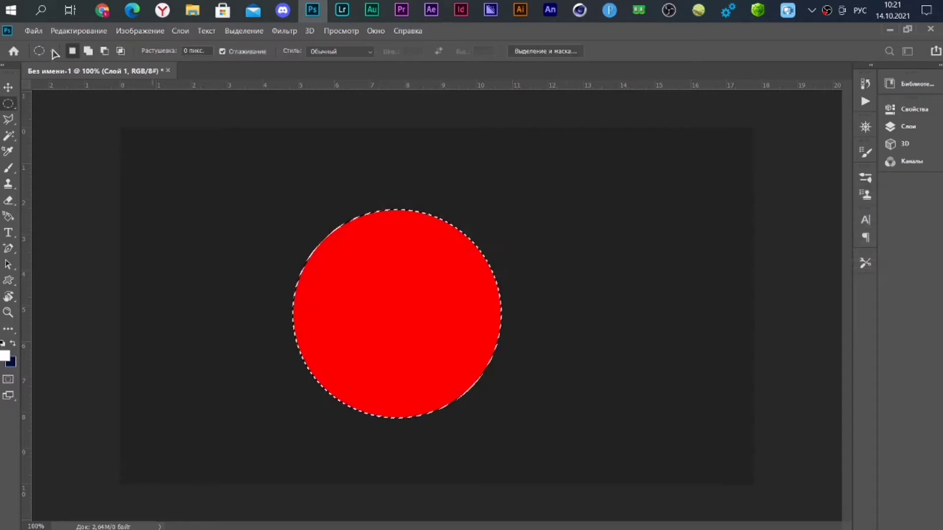
Deselect and move the red circle slightly to the right
key(ctrl+d)
click(8, 87)
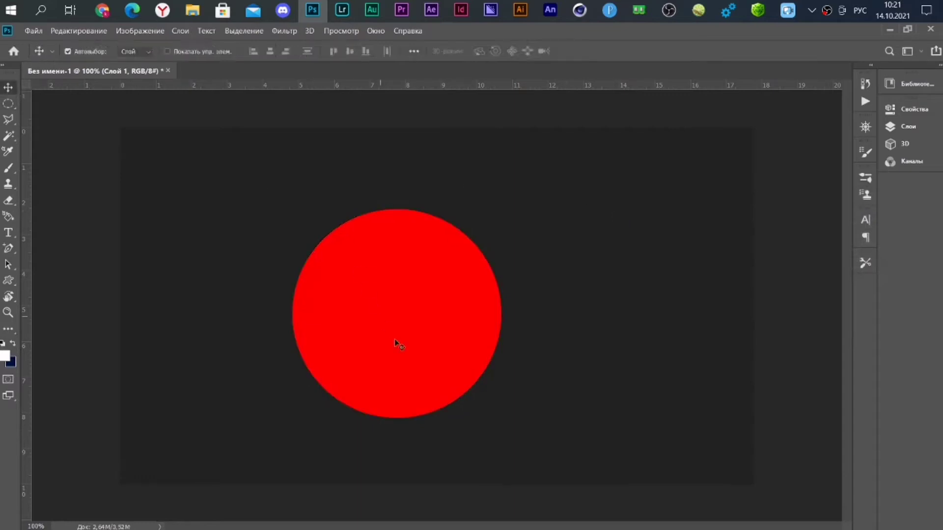
drag(396, 342, 432, 334)
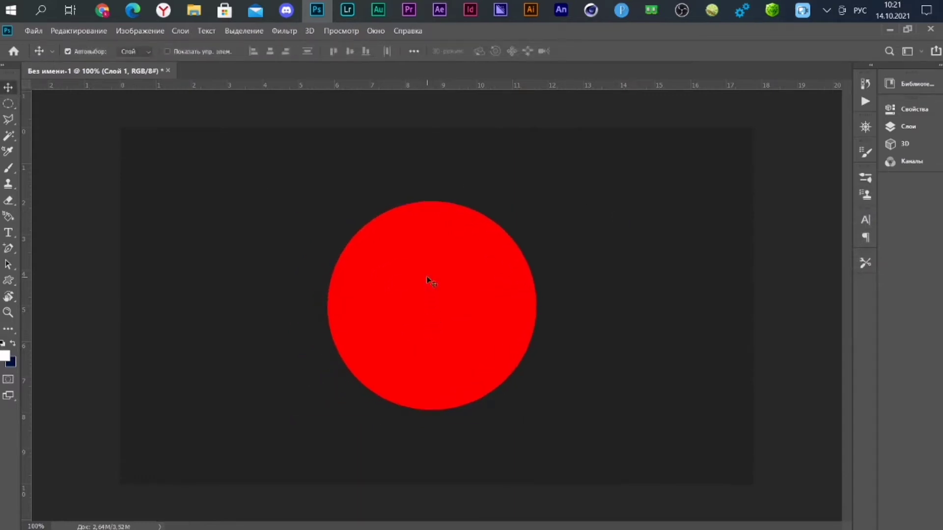
text(110)
key(Return)
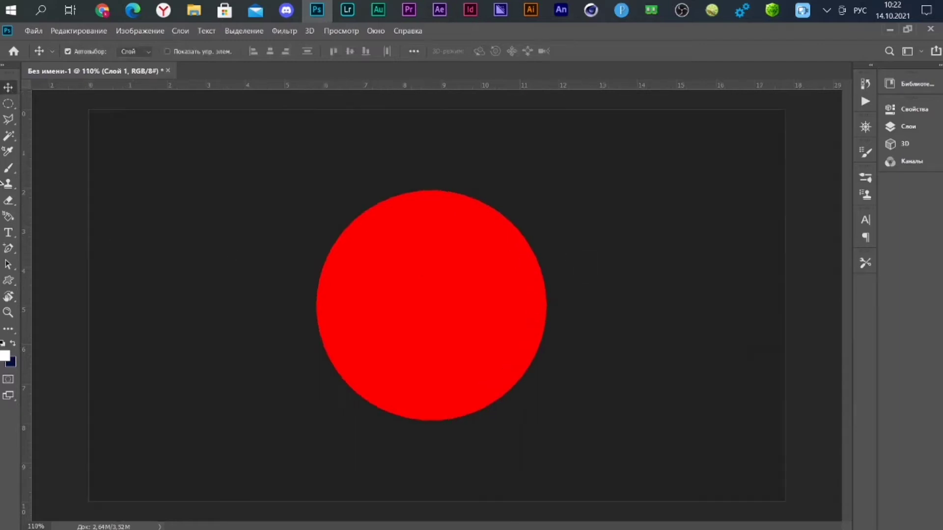
Outline the circle's lower-right slice and cut it onto its own layer
click(9, 119)
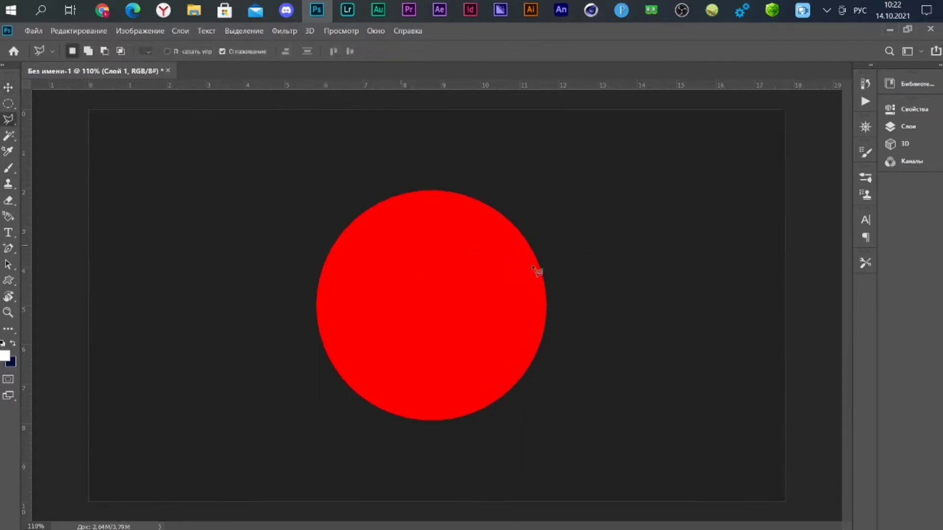
click(584, 282)
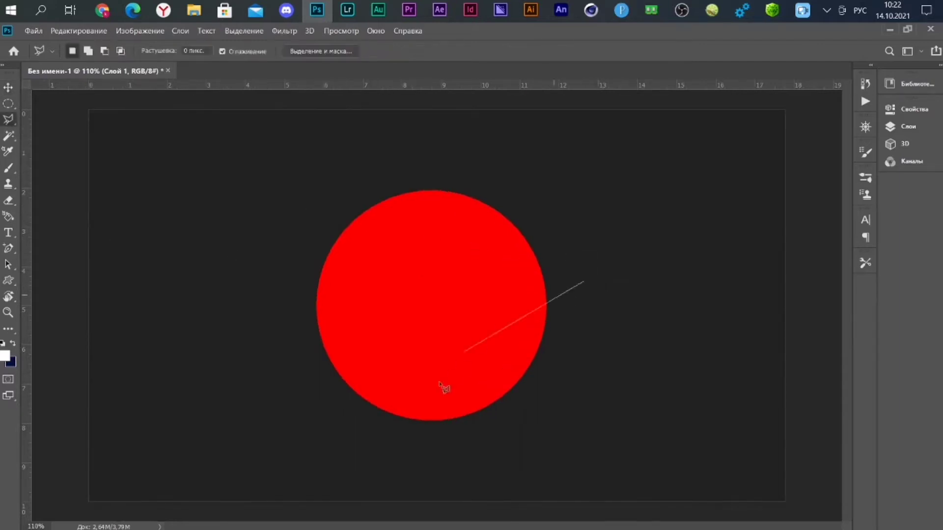
click(354, 440)
click(569, 434)
click(631, 361)
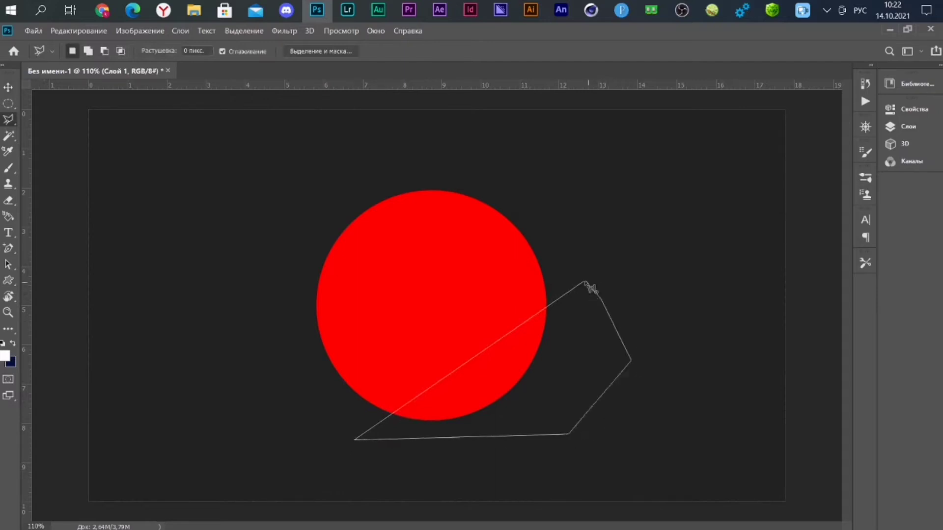
click(583, 282)
right_click(577, 320)
click(622, 212)
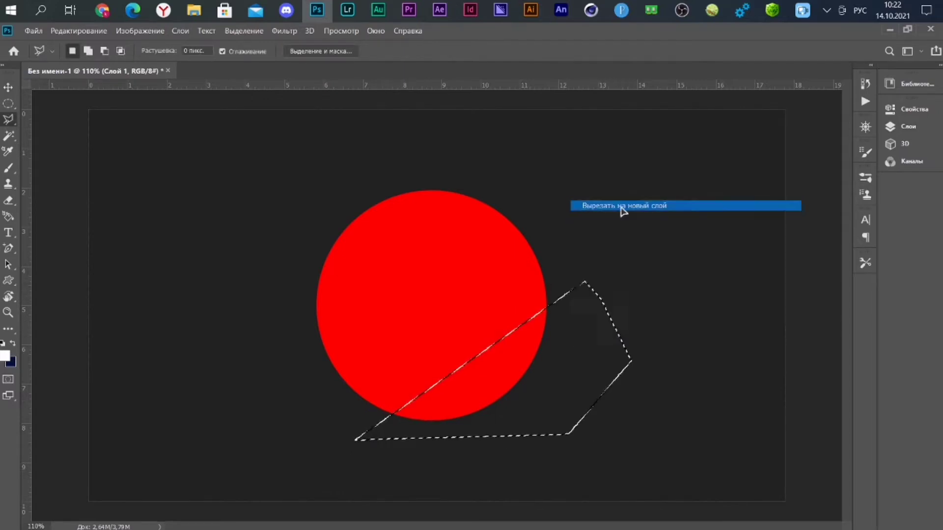
click(890, 127)
click(795, 194)
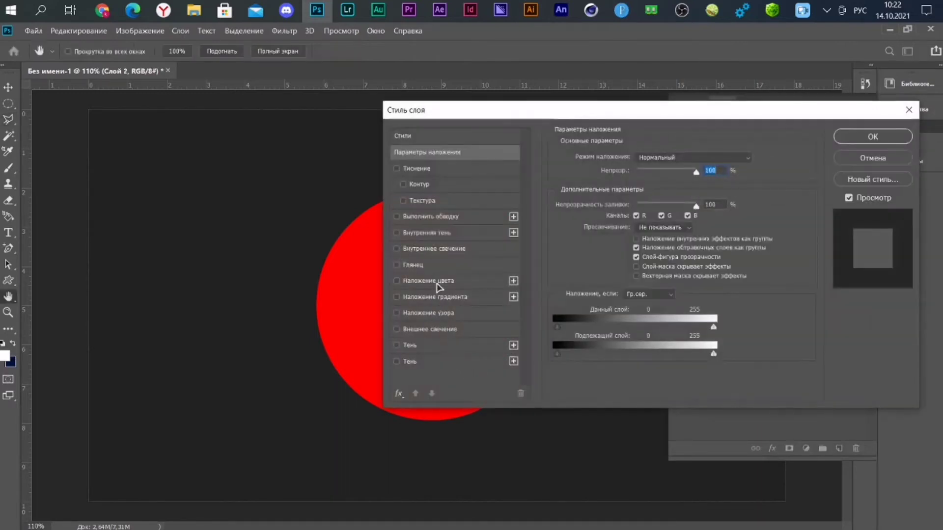
Give the slice a dark red 660000 colour overlay
click(436, 282)
mouse_move(710, 117)
mouse_down()
mouse_move(785, 206)
mouse_move(496, 259)
mouse_up()
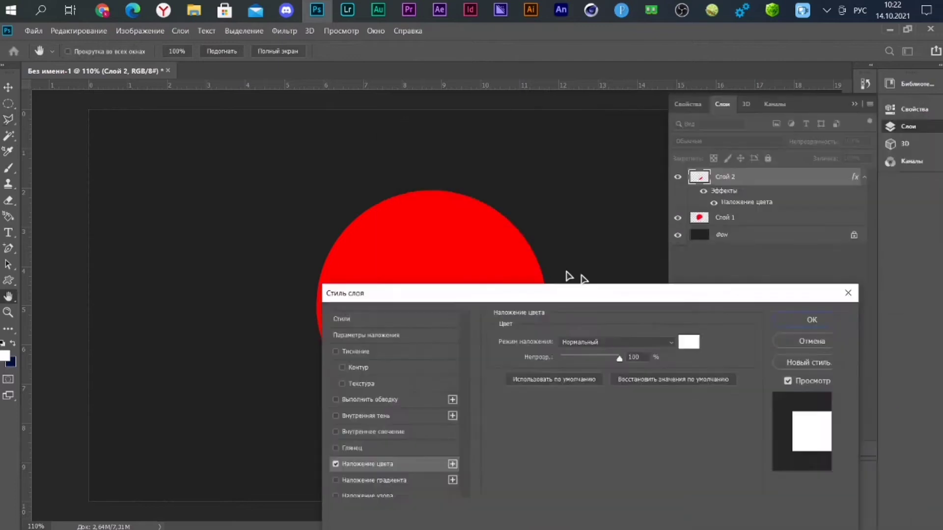
click(536, 299)
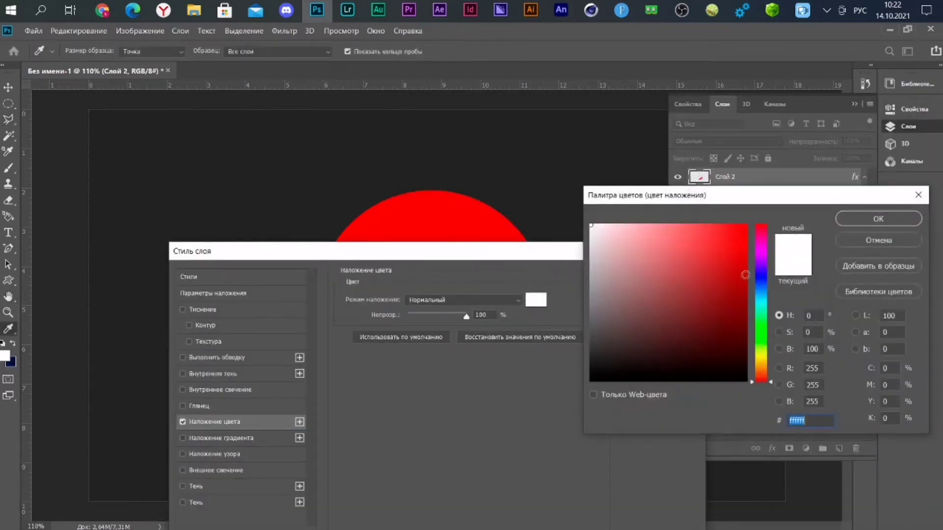
mouse_move(746, 277)
mouse_down()
mouse_move(767, 316)
mouse_move(746, 319)
mouse_up()
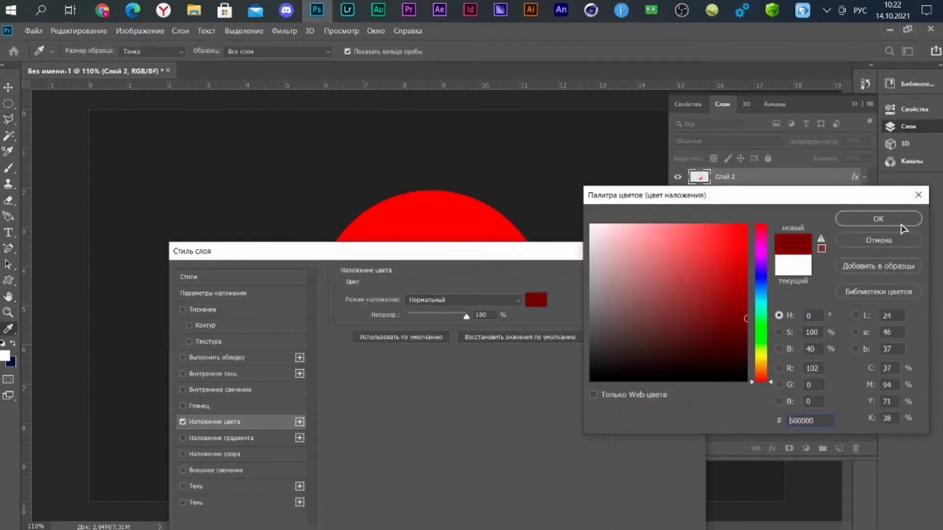
click(897, 221)
click(659, 278)
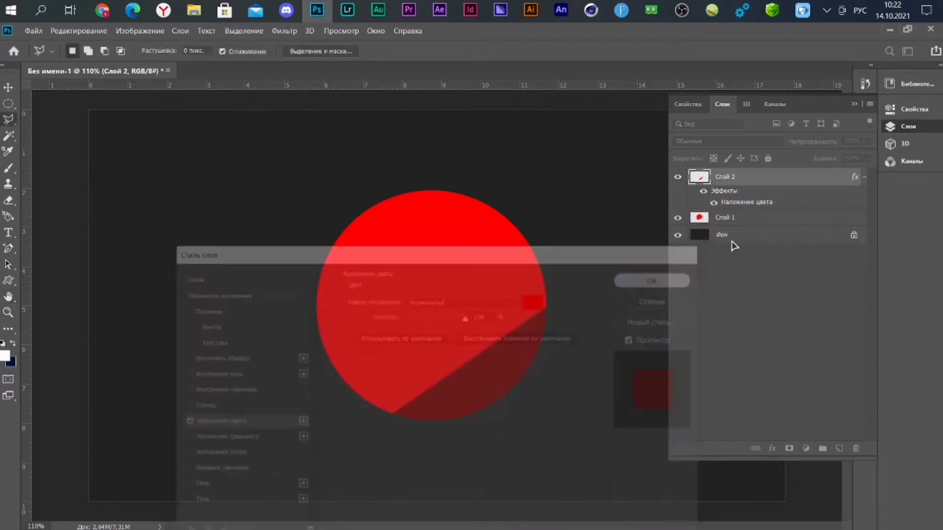
Start a free transform on the slice layer
right_click(760, 185)
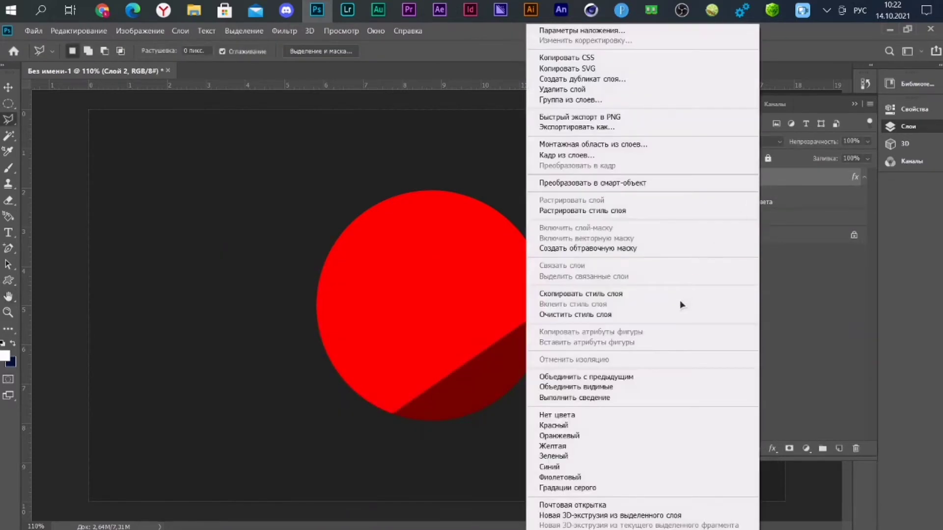
click(781, 270)
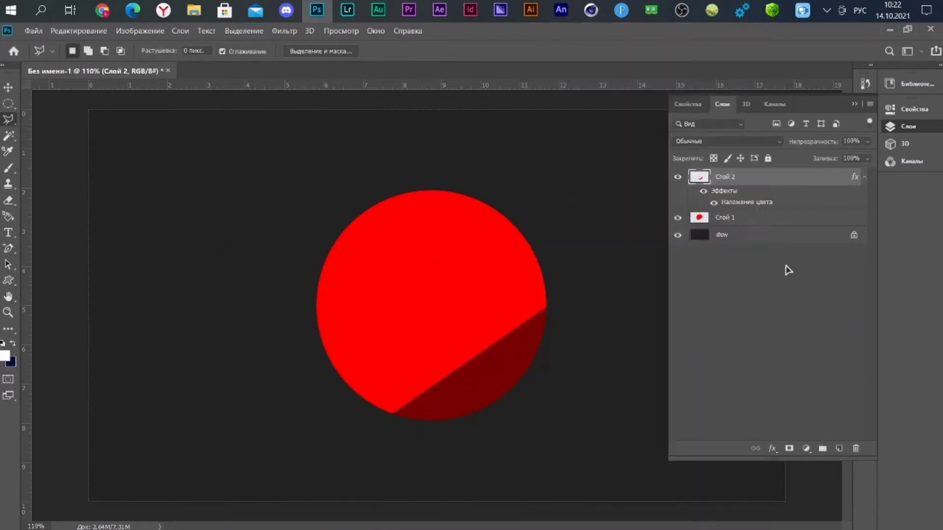
key(ctrl+t)
Flip the slice horizontally and vertically so it becomes a curled-back flap
right_click(475, 373)
click(526, 349)
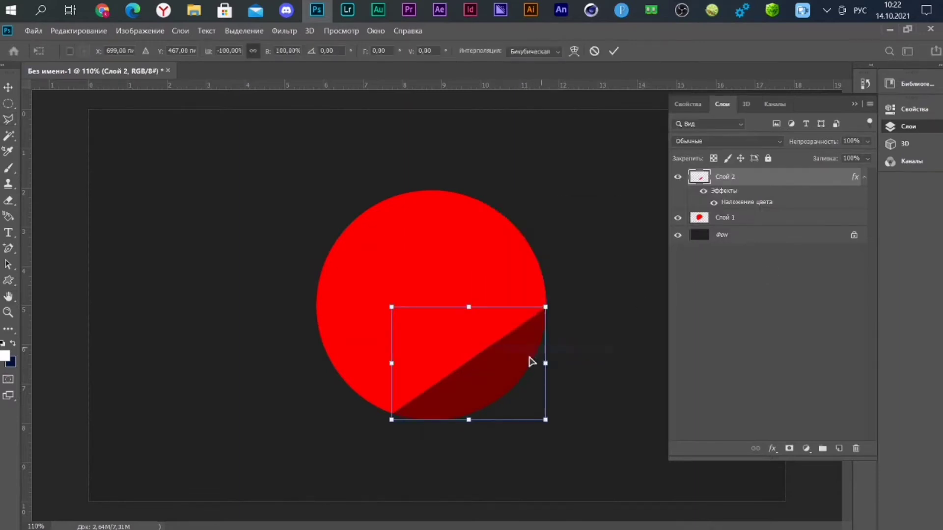
right_click(476, 377)
click(514, 364)
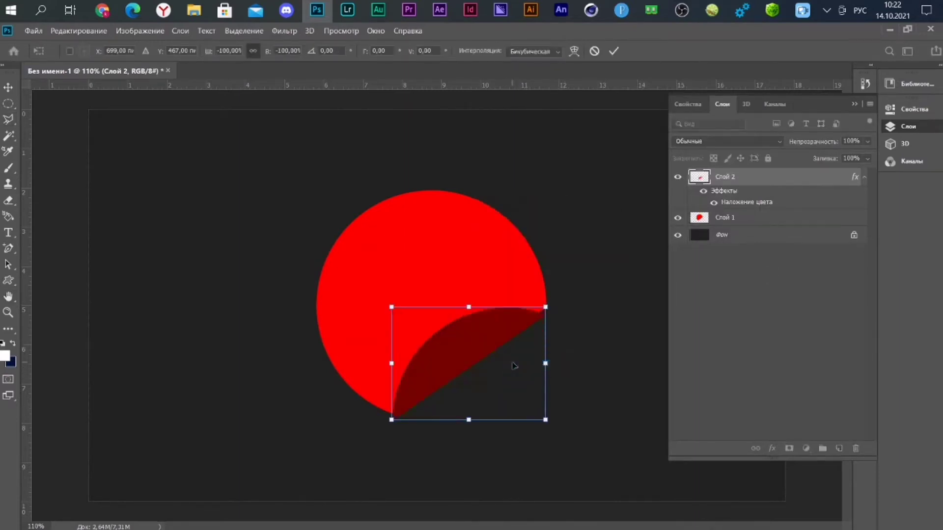
click(614, 51)
Nudge the curl a few pixels to line up with the circle's edge
scroll(524, 388, up, 3)
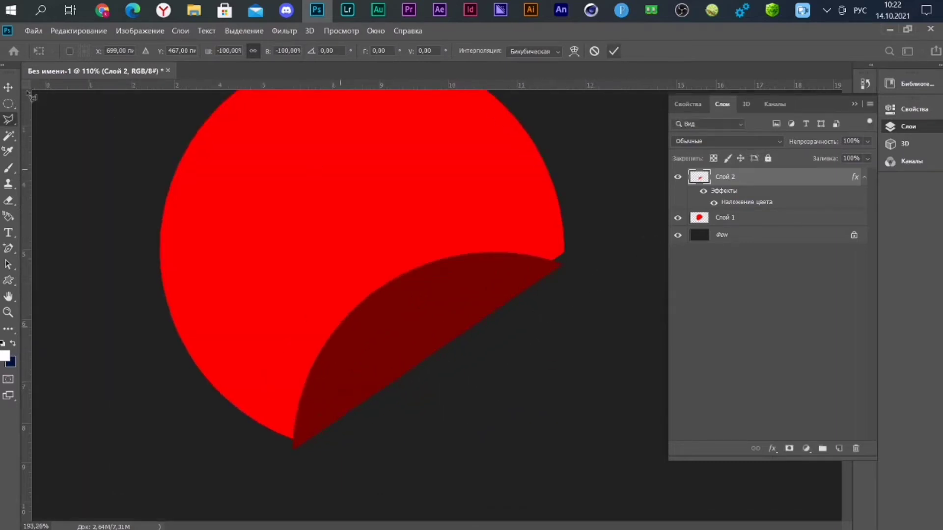
scroll(283, 150, up, 1)
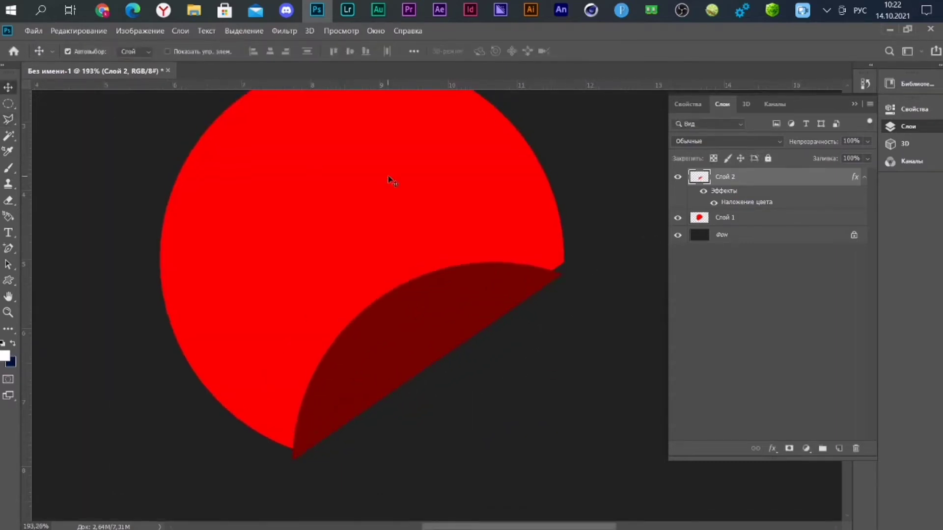
key(Right)
key(Right)
key(Right)
key(Up)
key(Up)
key(Up)
key(Up)
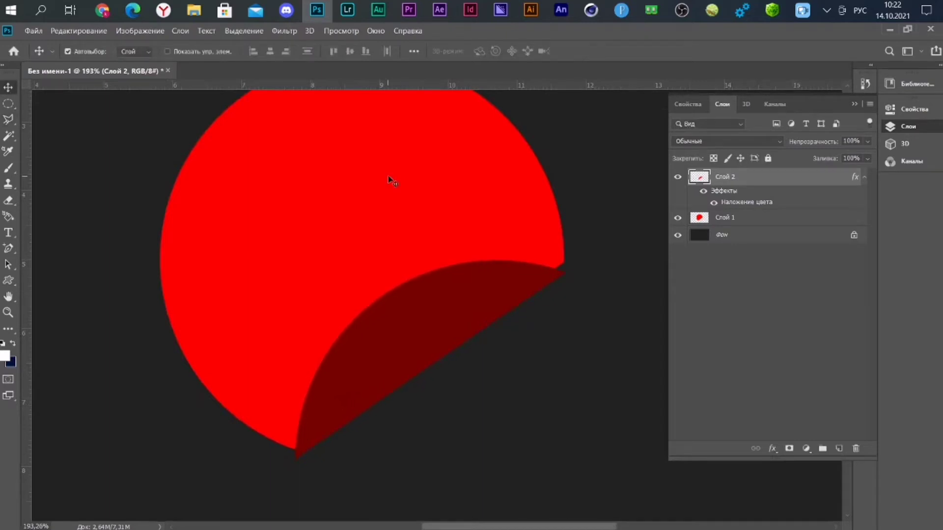
key(Up)
key(Up)
key(Up)
key(Up)
key(Up)
key(Up)
key(Up)
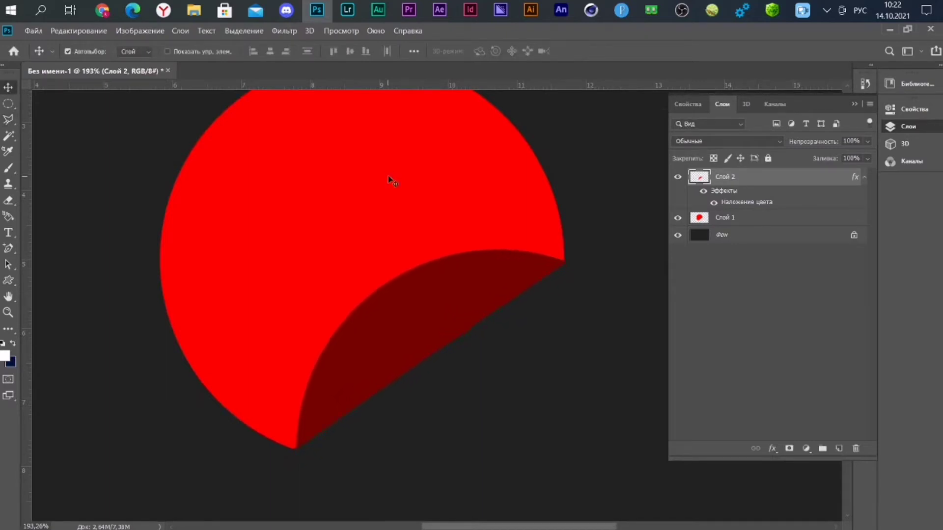
key(Up)
key(Up)
key(Down)
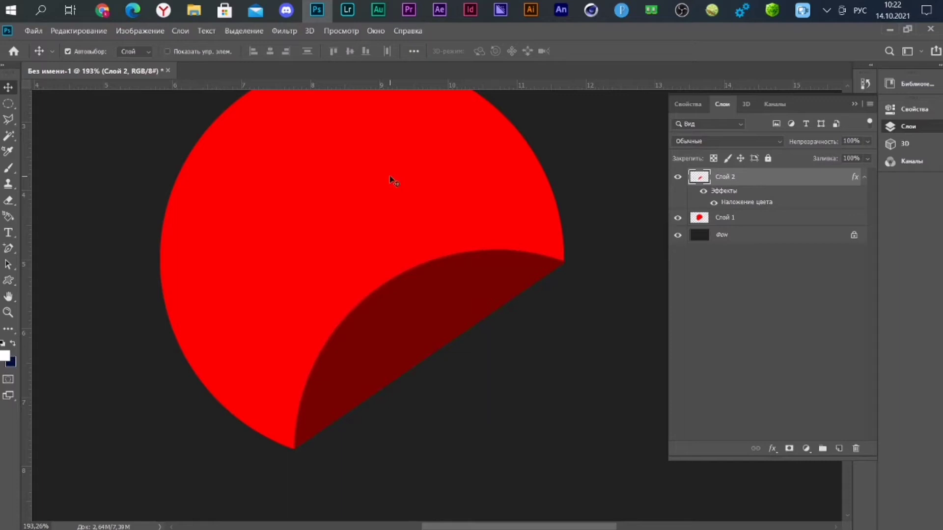
key(Down)
key(Down)
scroll(400, 187, down, 3)
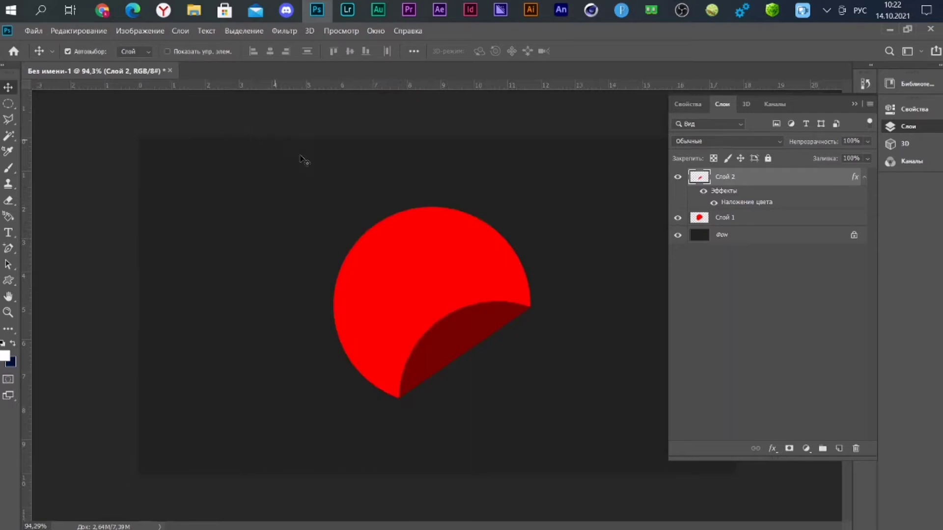
Enable a 100% opacity gradient overlay on the circle layer Слой 1
click(768, 219)
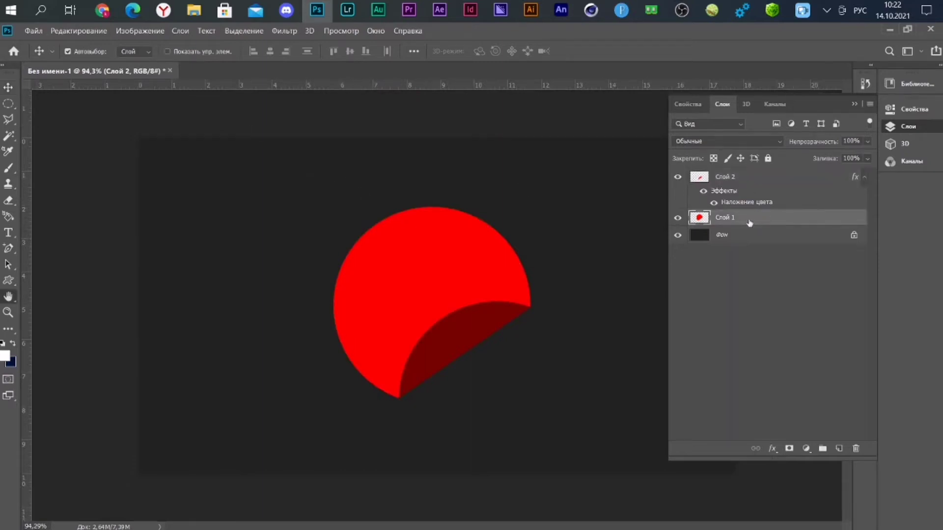
double_click(769, 219)
click(183, 417)
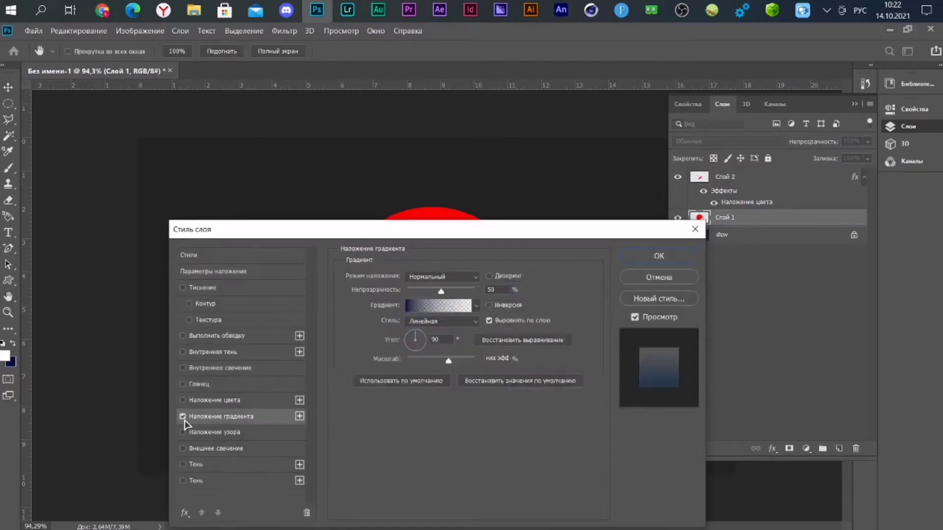
drag(388, 235, 497, 211)
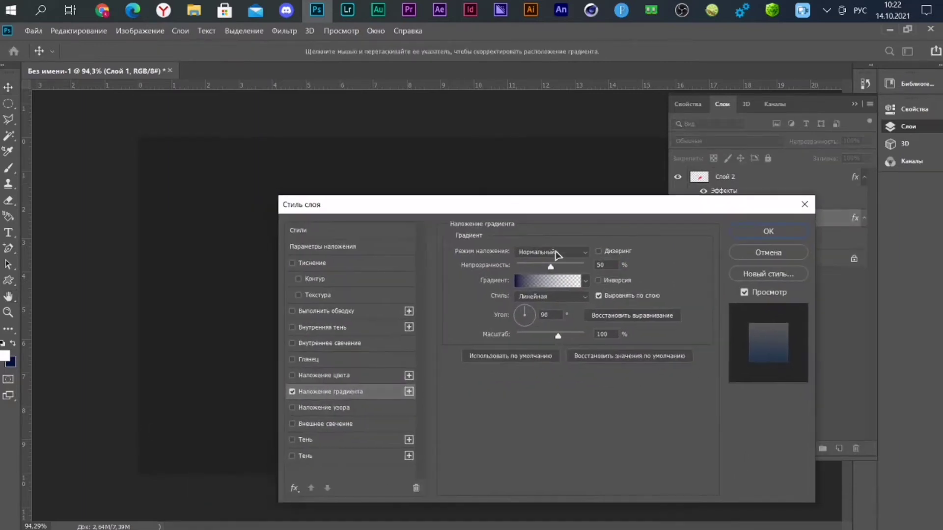
drag(550, 266, 583, 267)
Set the gradient's left stop to dark red
click(562, 285)
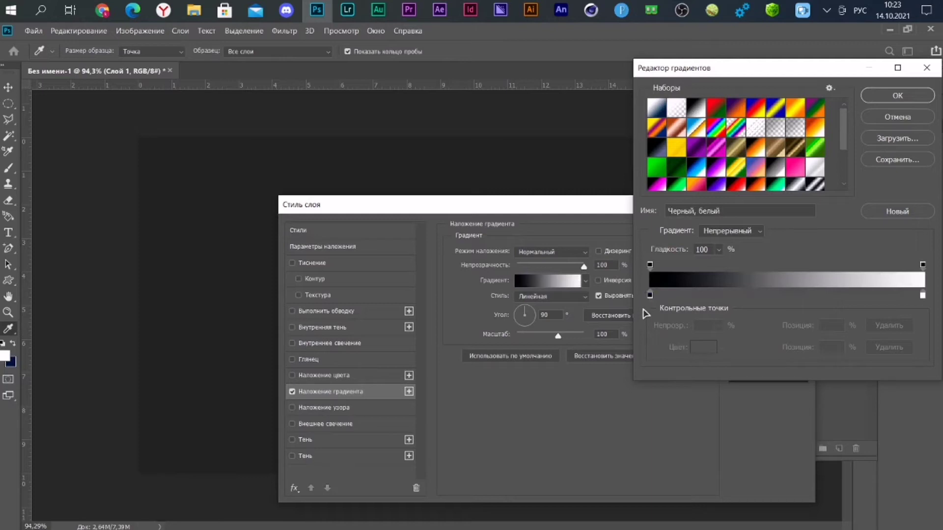
click(649, 296)
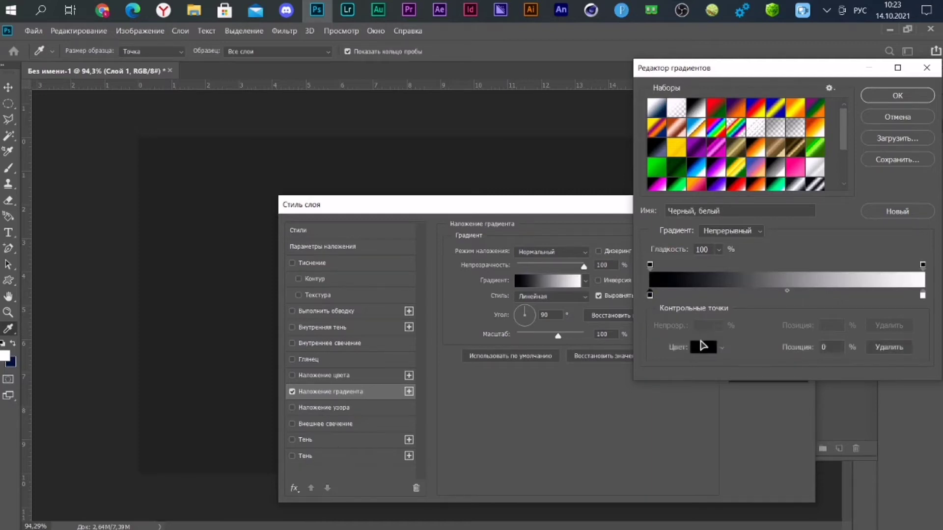
click(704, 349)
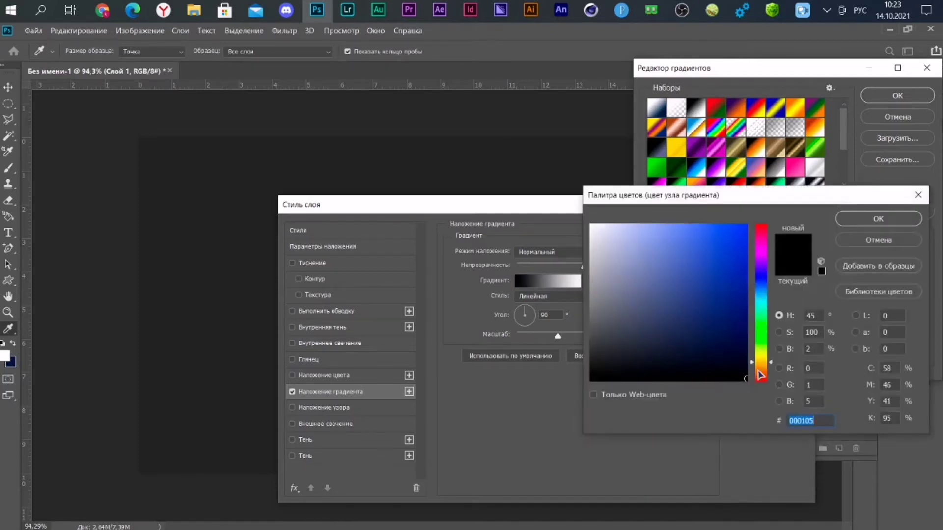
click(762, 379)
click(739, 271)
drag(739, 271, 731, 290)
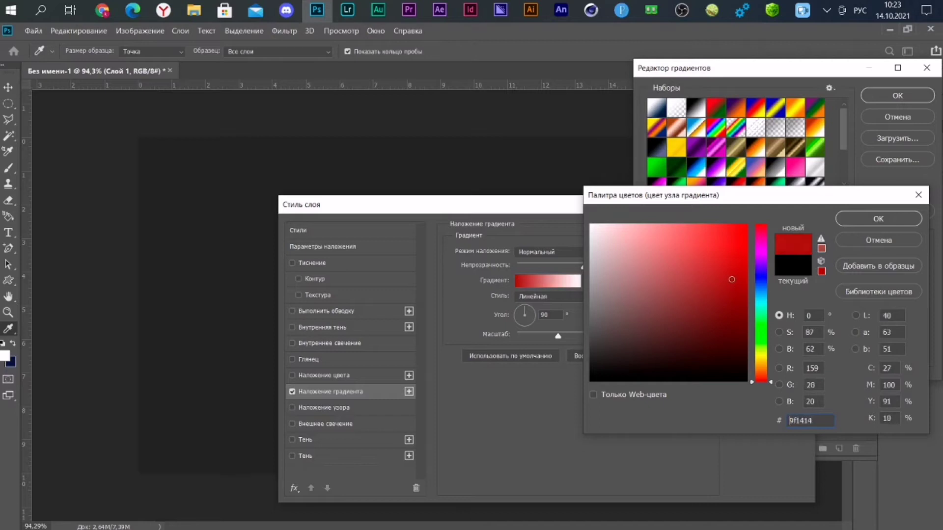
click(847, 218)
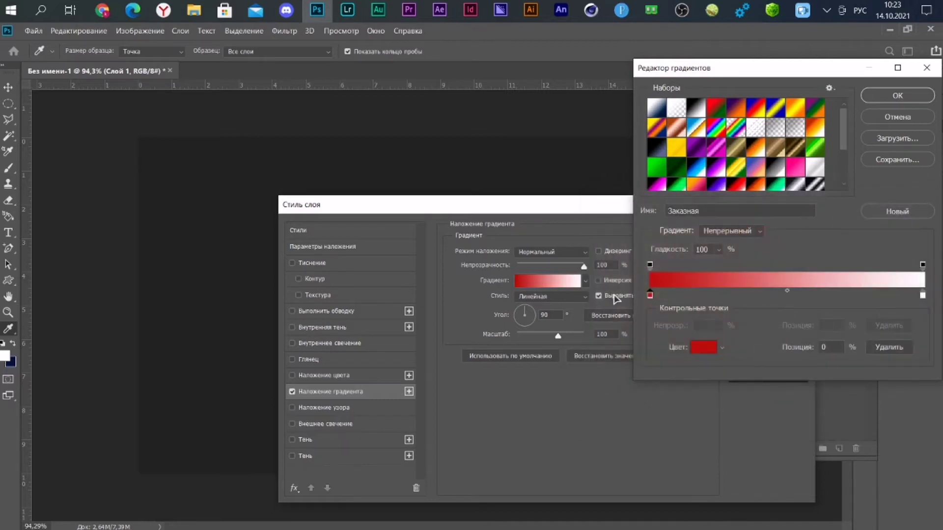
Make the gradient's right end bright red and confirm the gradient
click(922, 295)
click(705, 347)
click(746, 239)
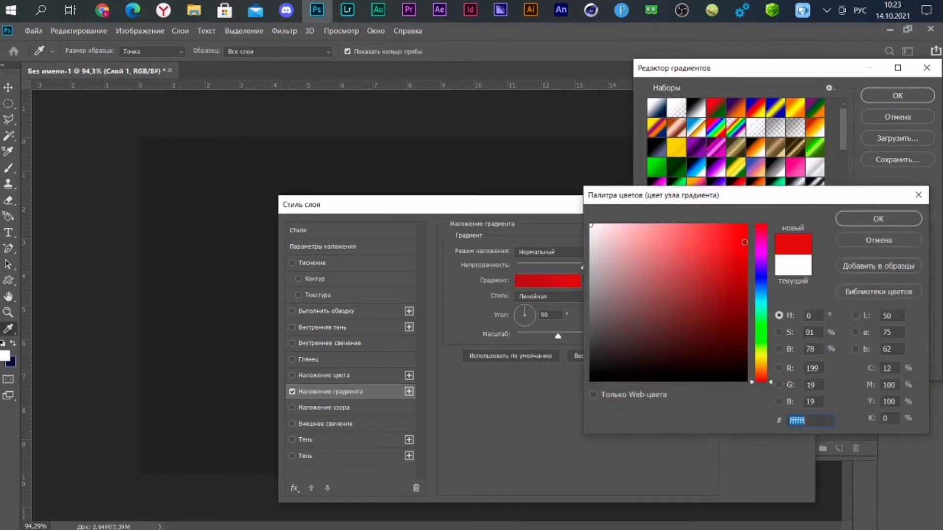
click(845, 219)
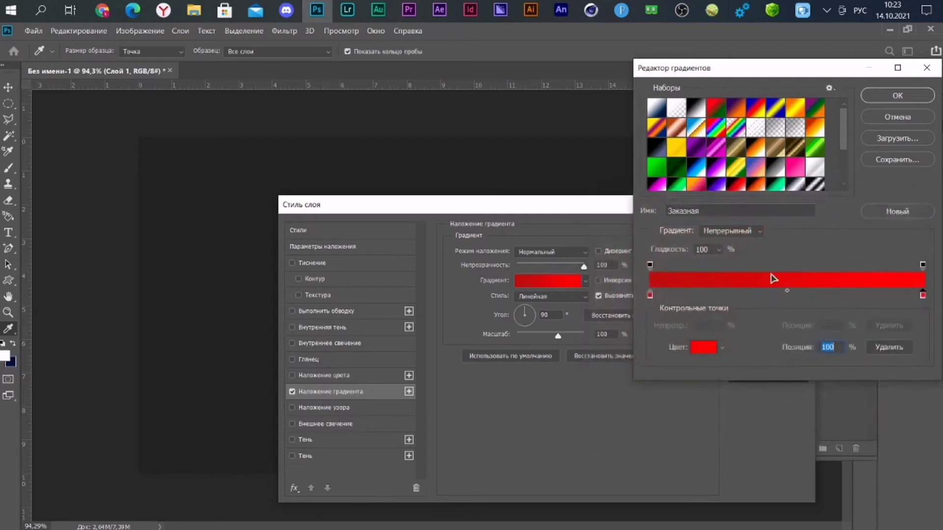
drag(922, 295, 866, 310)
click(849, 295)
click(899, 97)
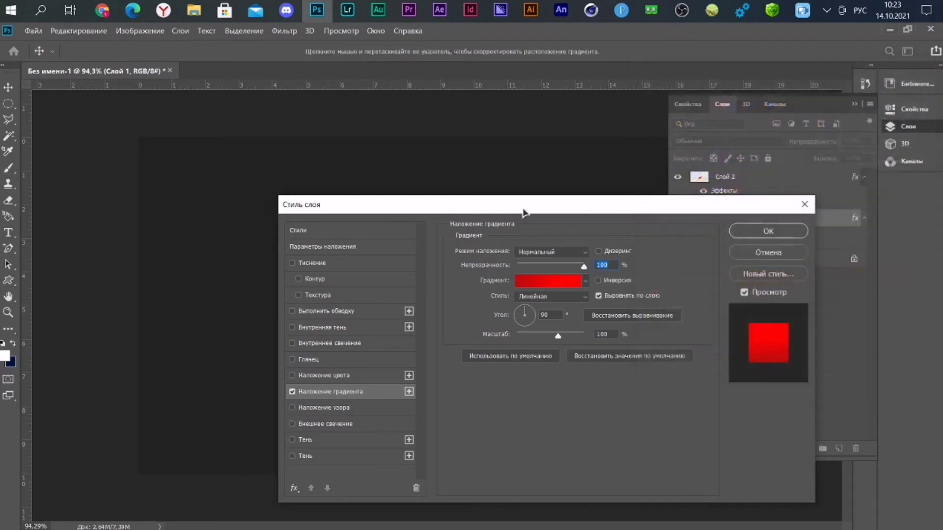
Set the gradient overlay angle to 125°
mouse_move(520, 206)
mouse_down()
mouse_move(716, 158)
mouse_move(706, 128)
mouse_up()
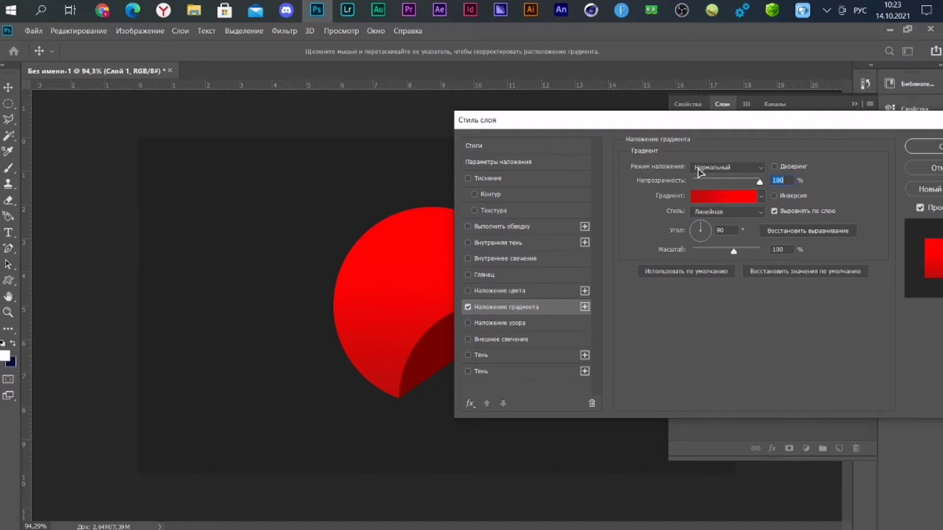
click(715, 229)
text(180)
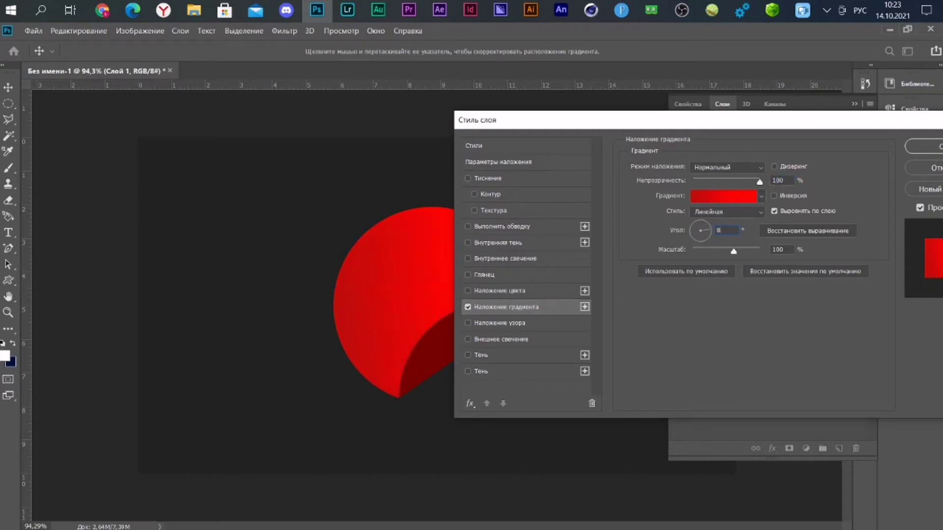
text(0)
key(BackSpace)
key(BackSpace)
text(5)
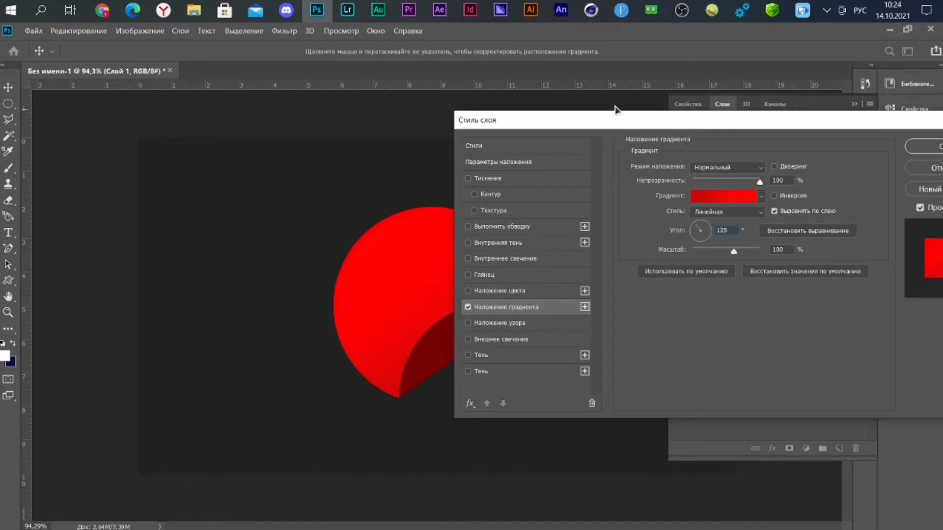
drag(627, 129, 735, 180)
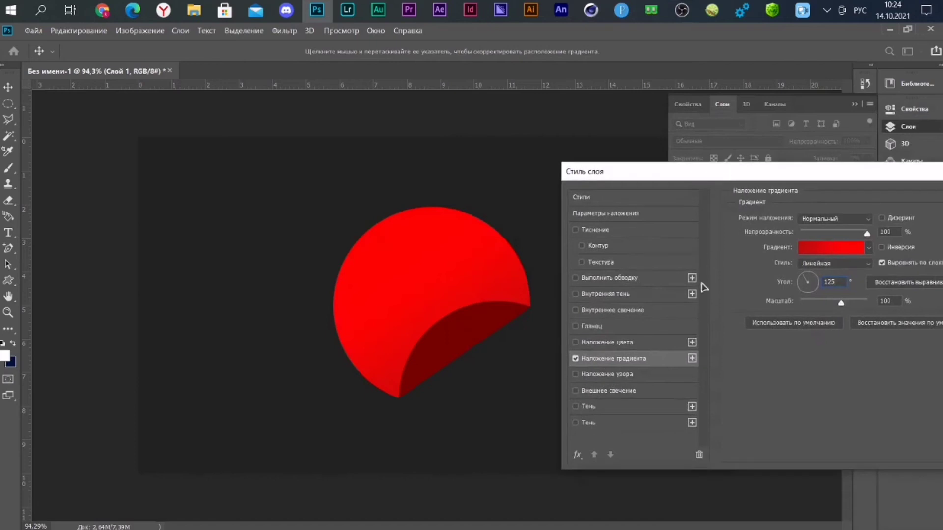
Add a drop shadow with distance 4, spread 0 and 25% opacity, then apply the style
click(607, 409)
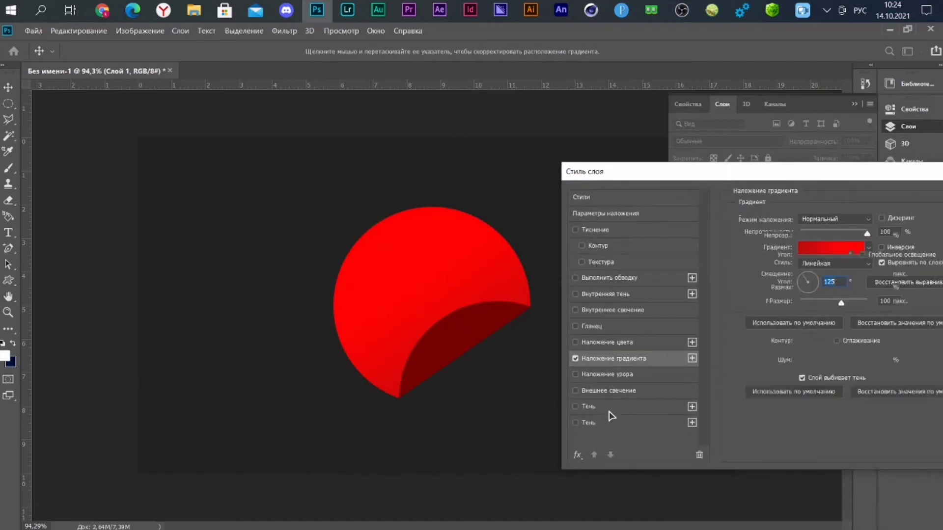
click(590, 423)
click(576, 407)
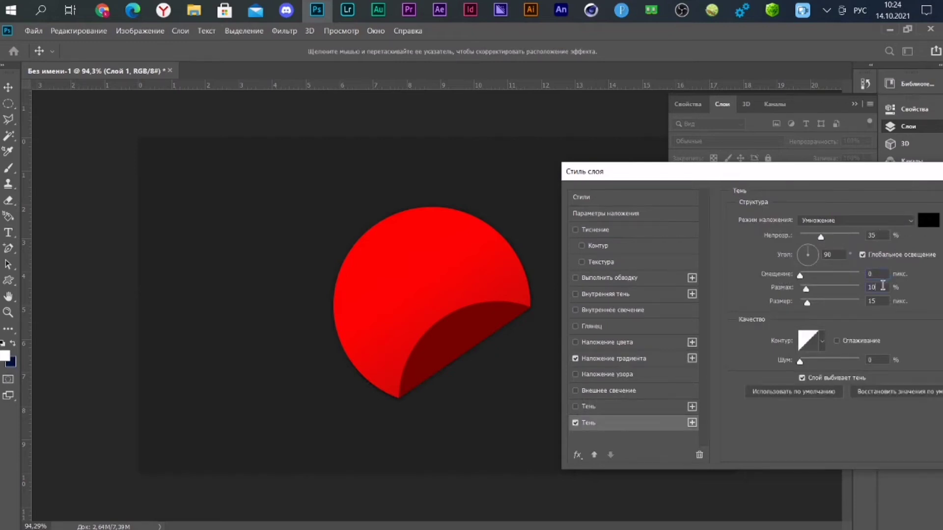
key(shift+Tab)
text(4)
key(Tab)
text(0)
drag(884, 300, 863, 301)
click(874, 235)
text(2)
drag(706, 178, 513, 187)
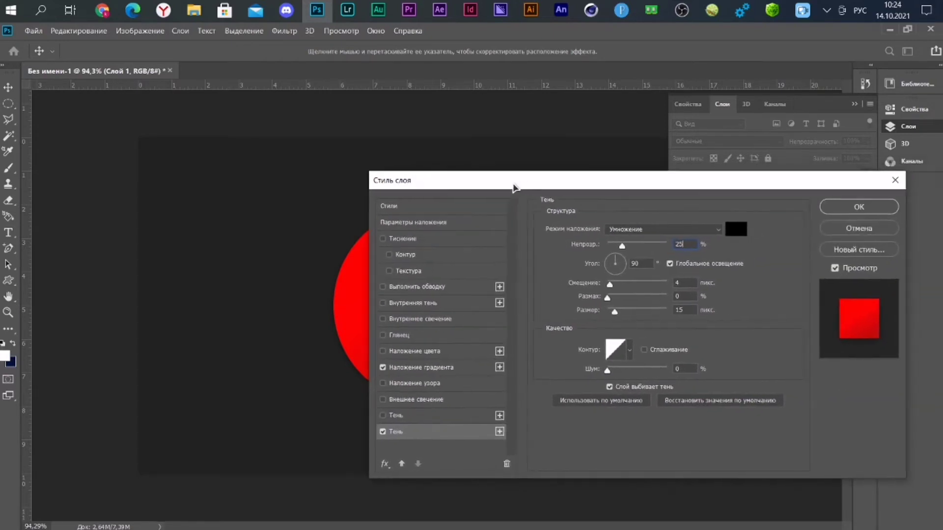
click(856, 207)
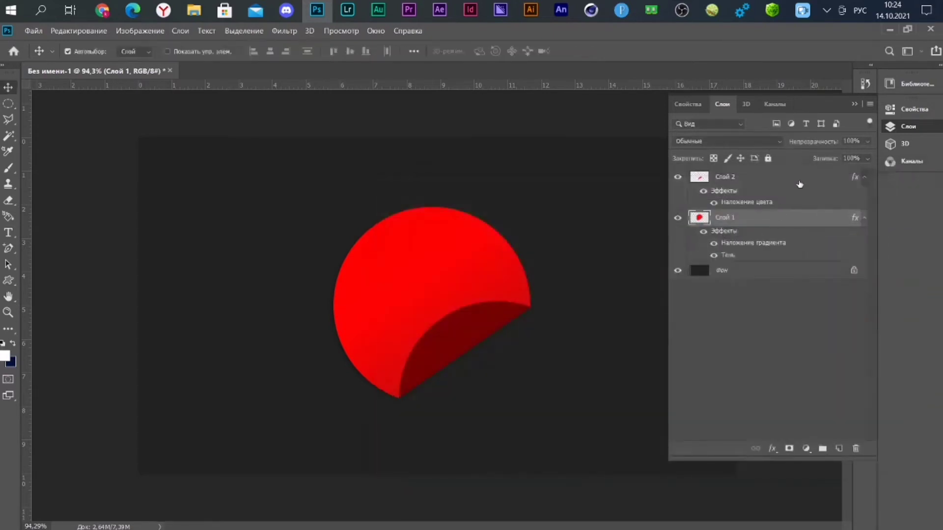
Replace the curl's colour overlay with a black-to-white gradient overlay on Слой 2
key(h)
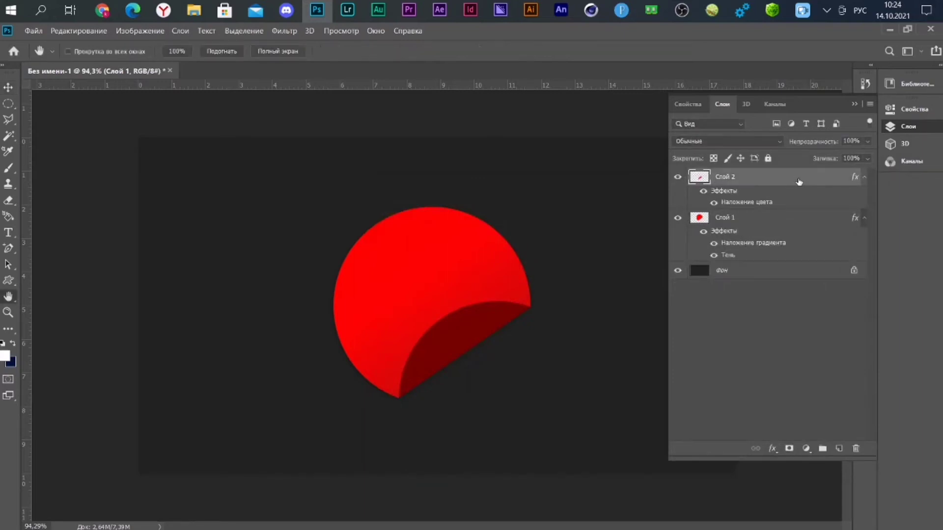
double_click(800, 182)
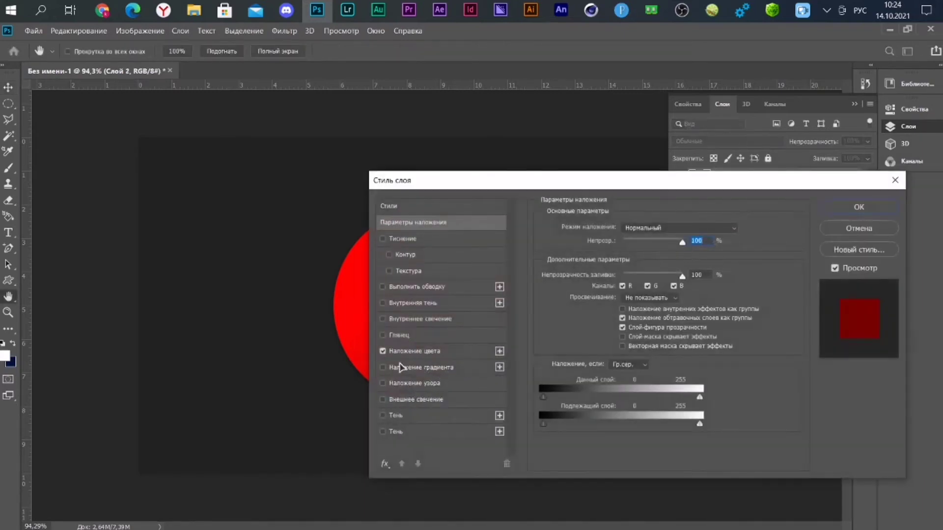
click(399, 367)
click(383, 351)
click(610, 258)
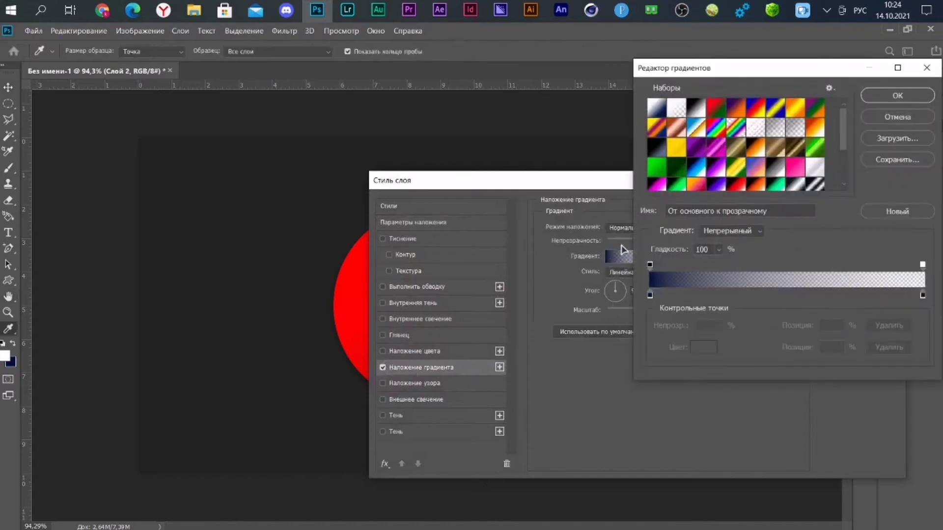
click(699, 114)
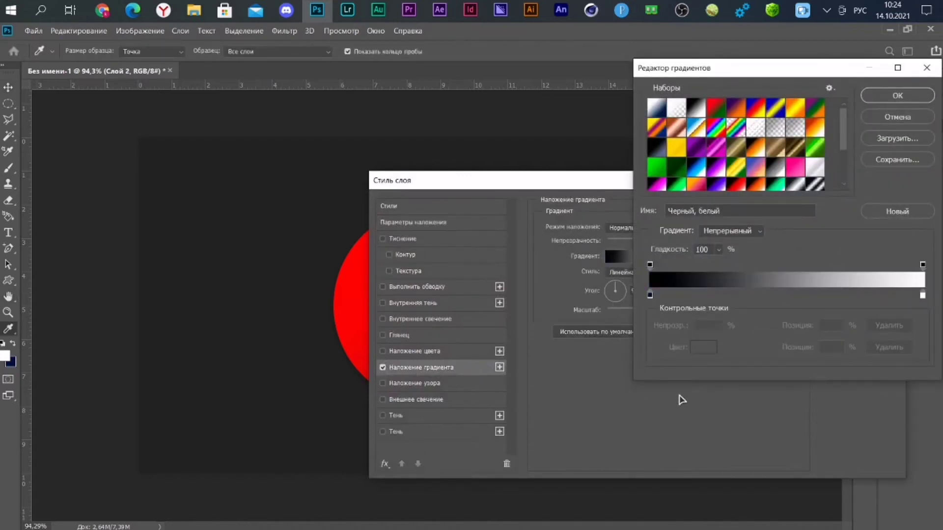
Change the gradient's left stop to grey
click(650, 295)
click(696, 350)
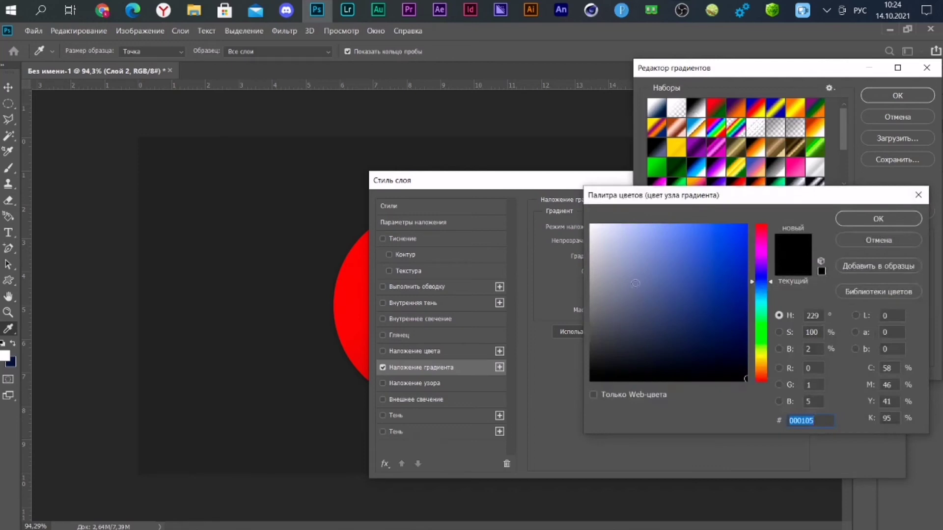
drag(635, 283, 582, 311)
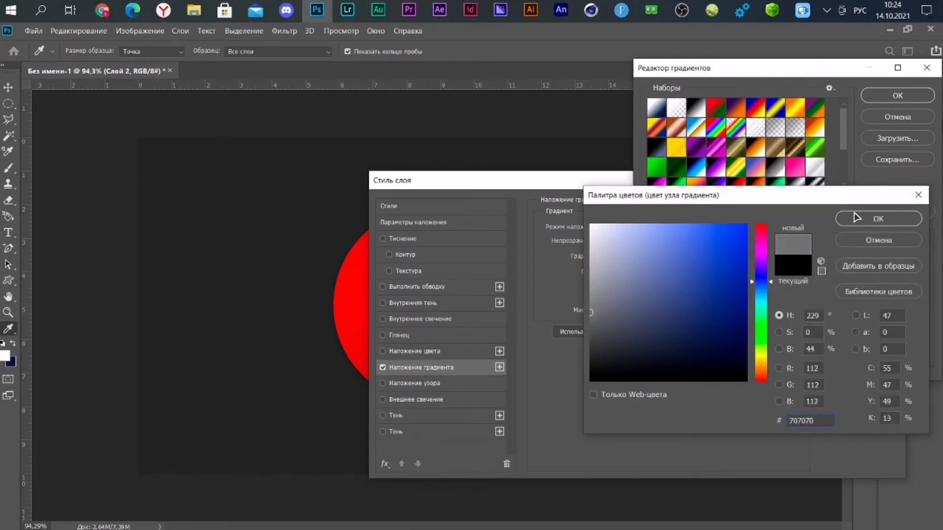
click(857, 218)
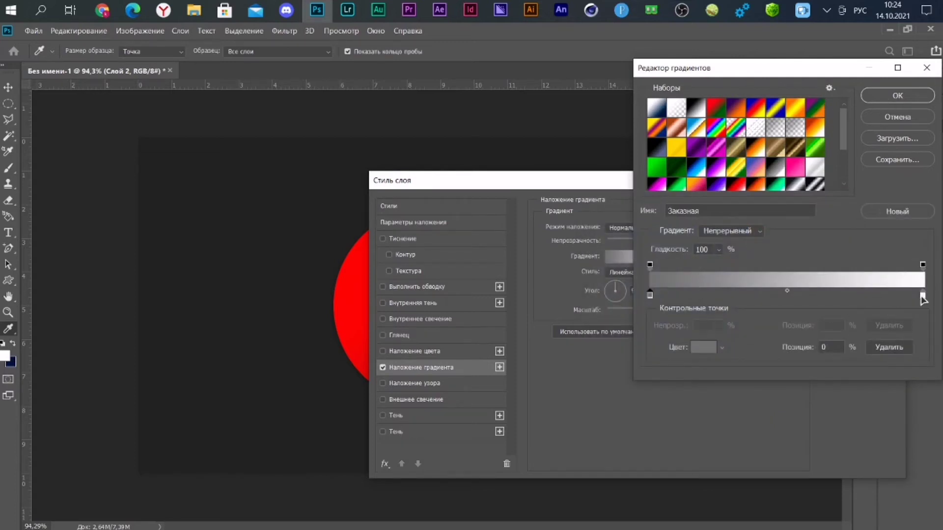
Place the white stop at 70% and the grey stop at 35%, then confirm
drag(922, 297, 841, 301)
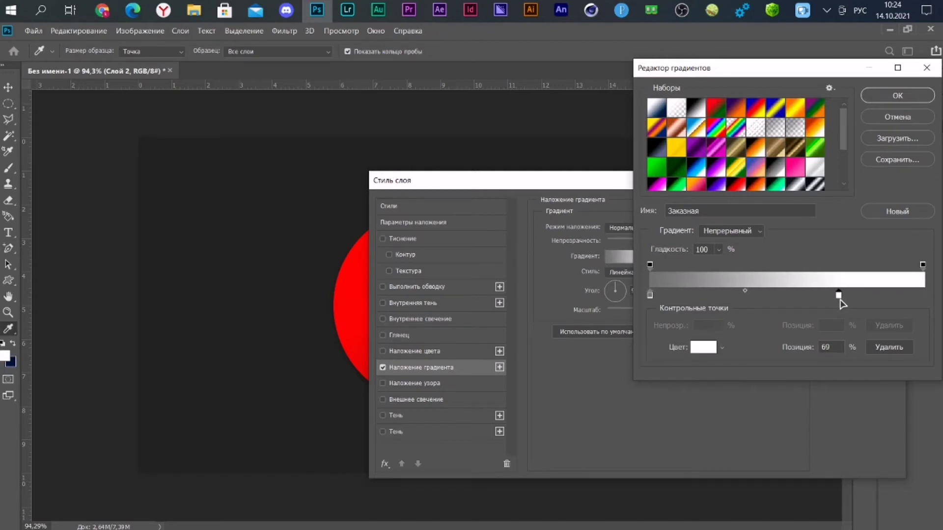
drag(840, 301, 829, 300)
text(70)
click(650, 295)
text(35)
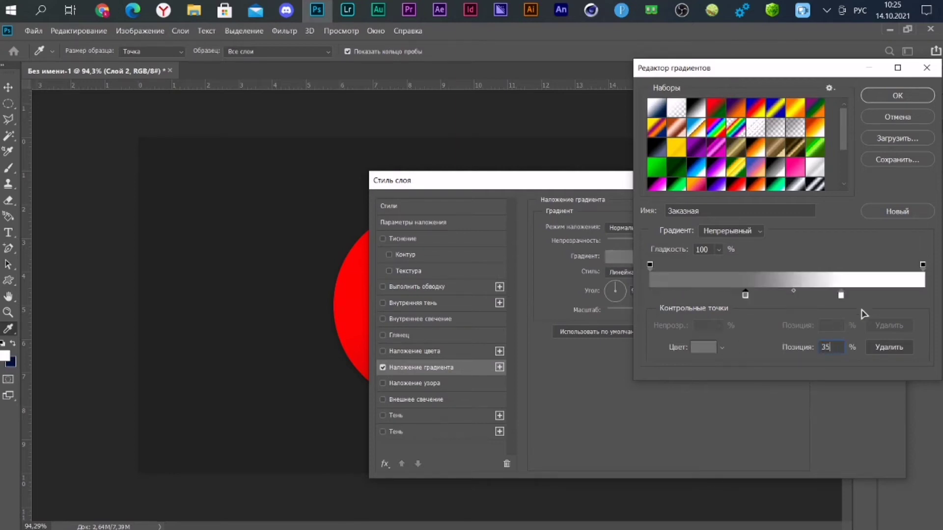
click(898, 96)
Set the curl gradient to 100% opacity at a 125° angle
mouse_move(703, 185)
mouse_down()
mouse_move(799, 220)
mouse_move(827, 276)
mouse_up()
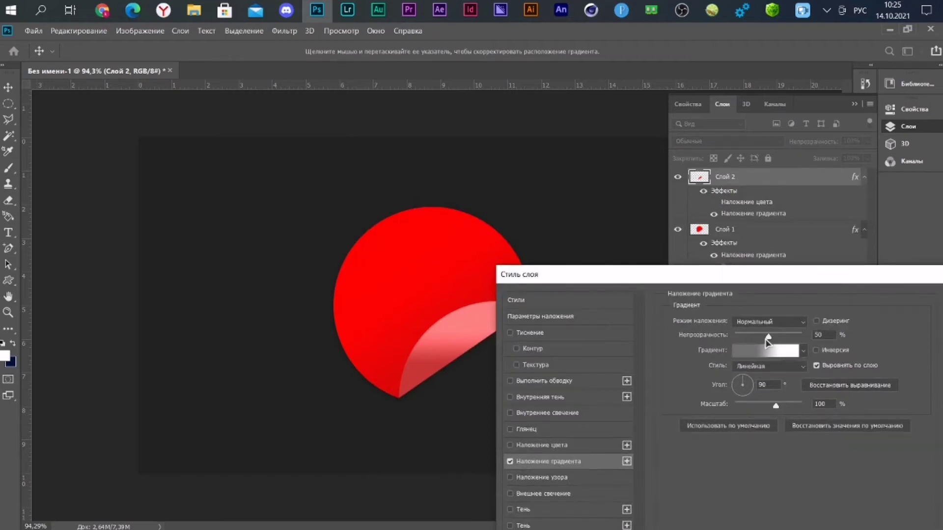
drag(767, 338, 815, 340)
double_click(766, 384)
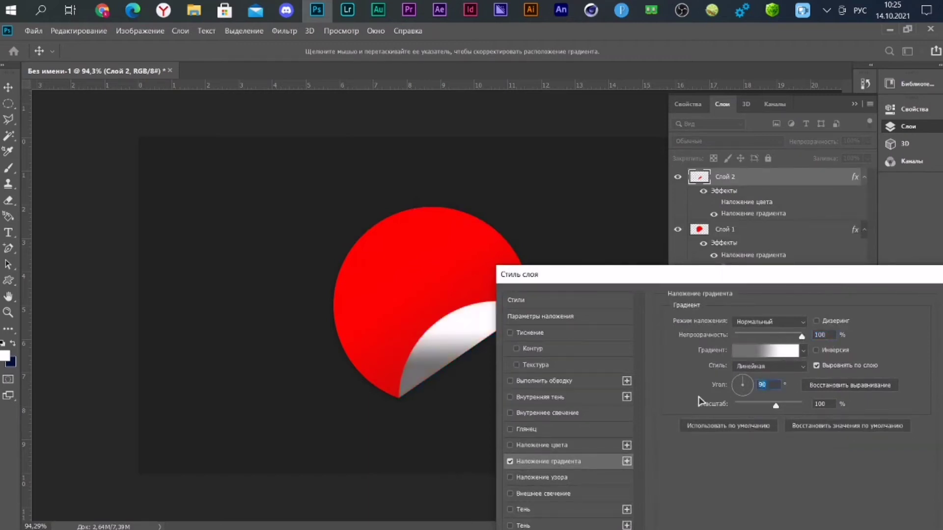
text(125)
drag(655, 289, 320, 219)
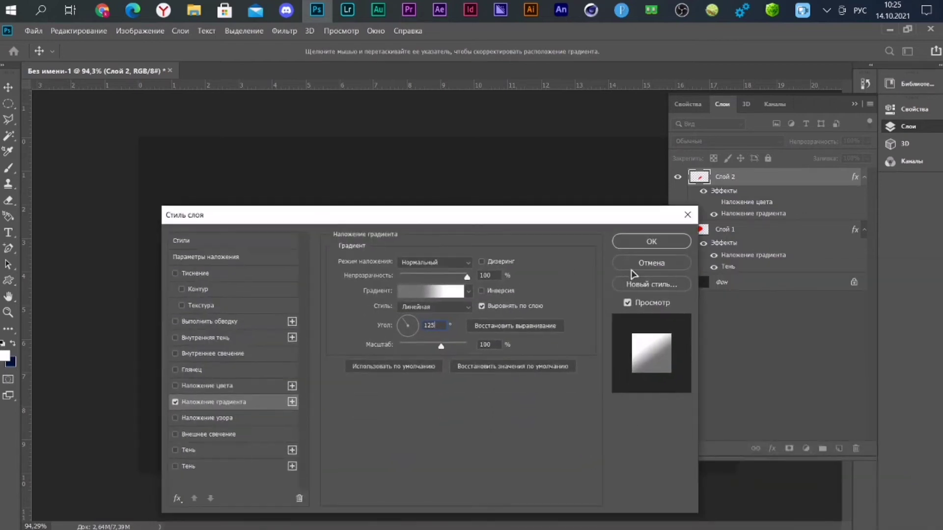
Apply the curl's gradient layer style
click(634, 243)
scroll(509, 290, down, 2)
scroll(508, 290, up, 1)
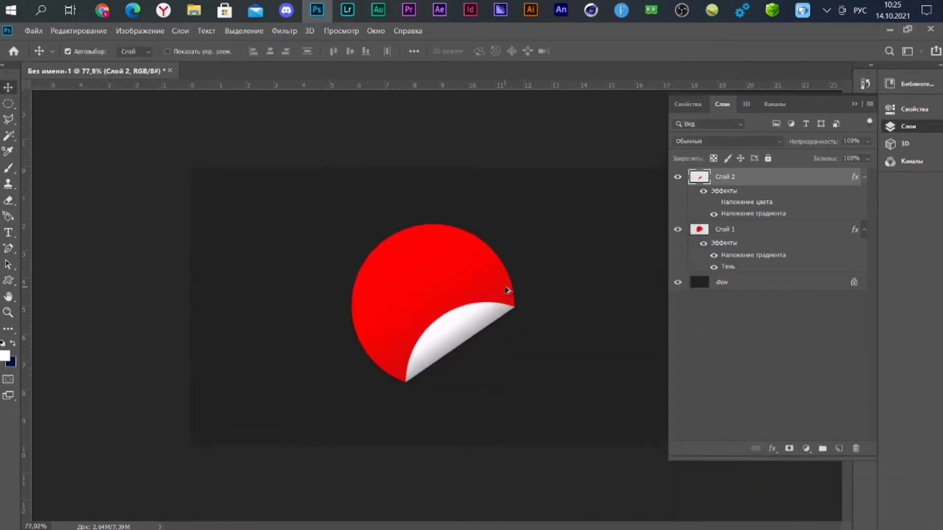
scroll(509, 290, up, 2)
scroll(508, 290, up, 1)
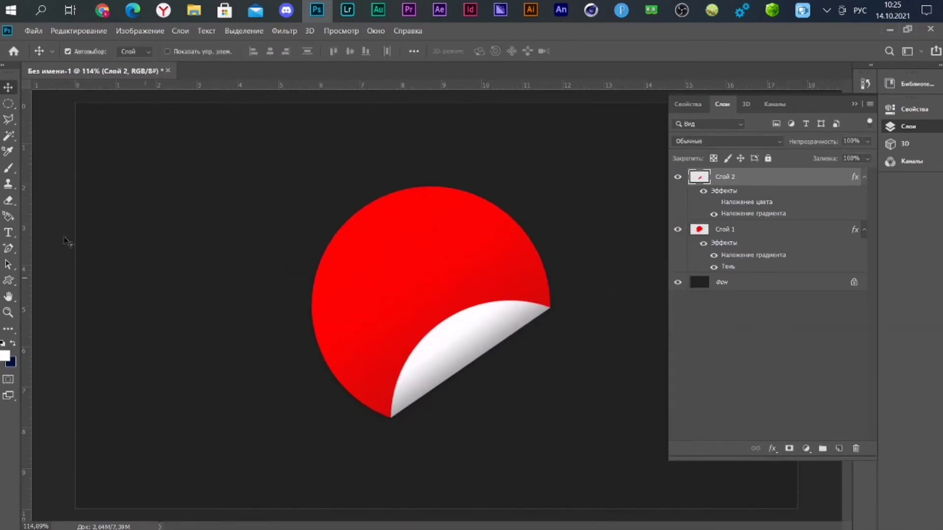
Add '50%' text in Uni Sans at the upper left of the sticker
click(8, 233)
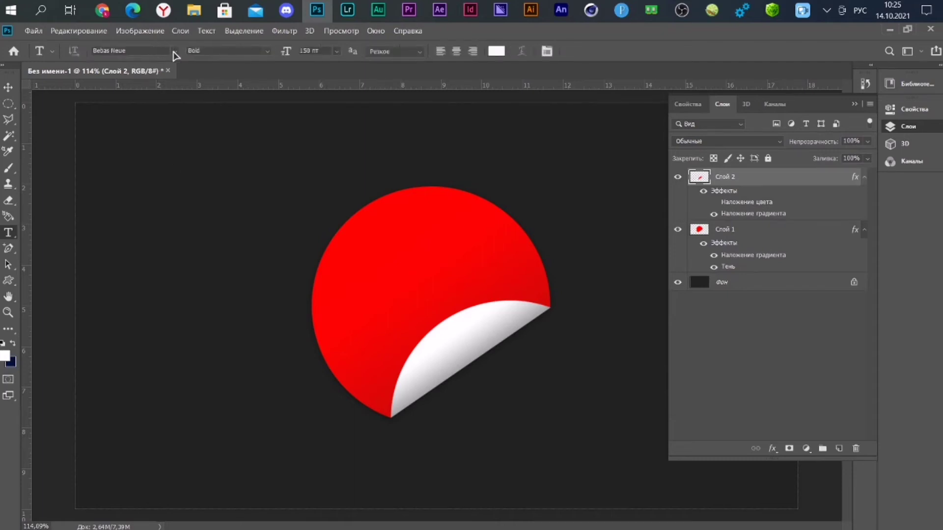
click(174, 52)
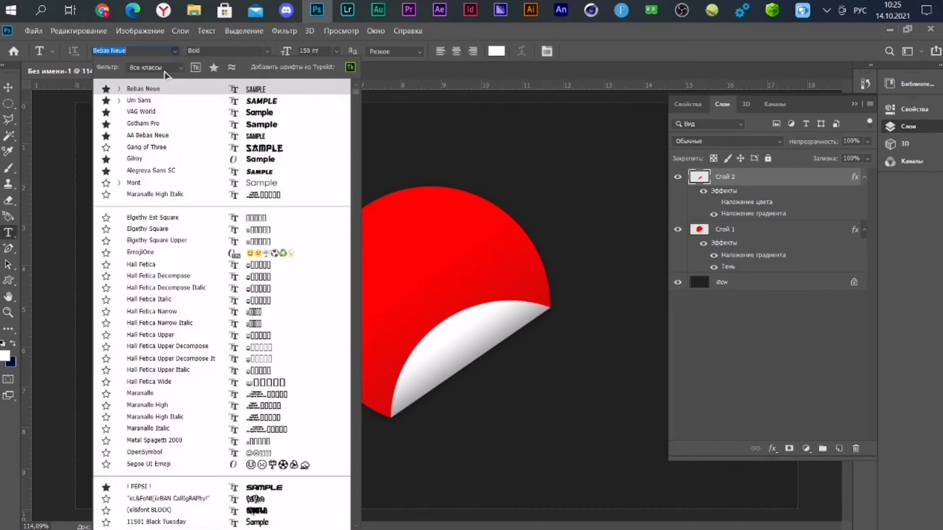
click(143, 101)
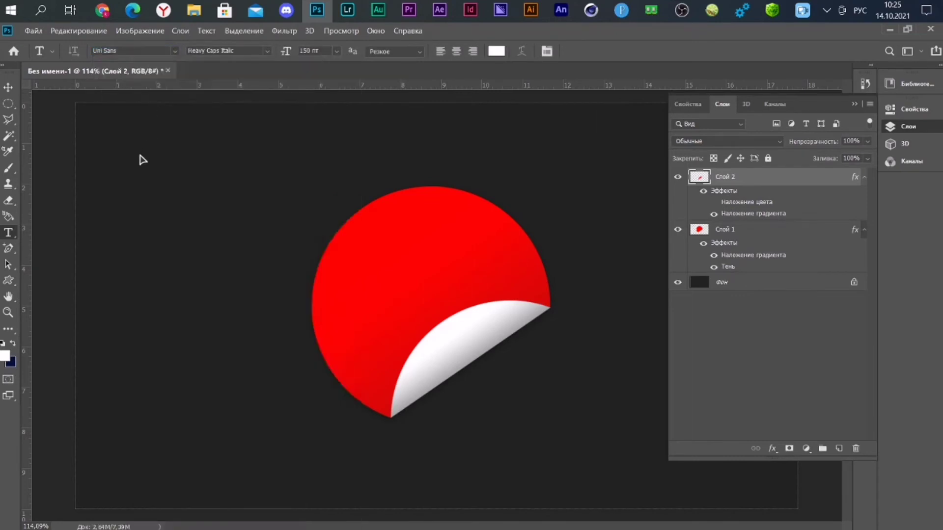
click(152, 209)
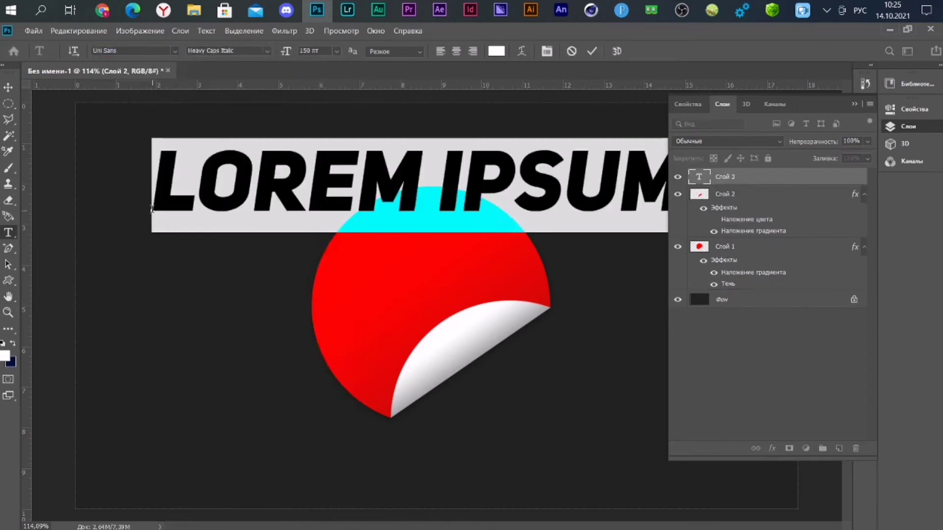
key(Right)
key(Right)
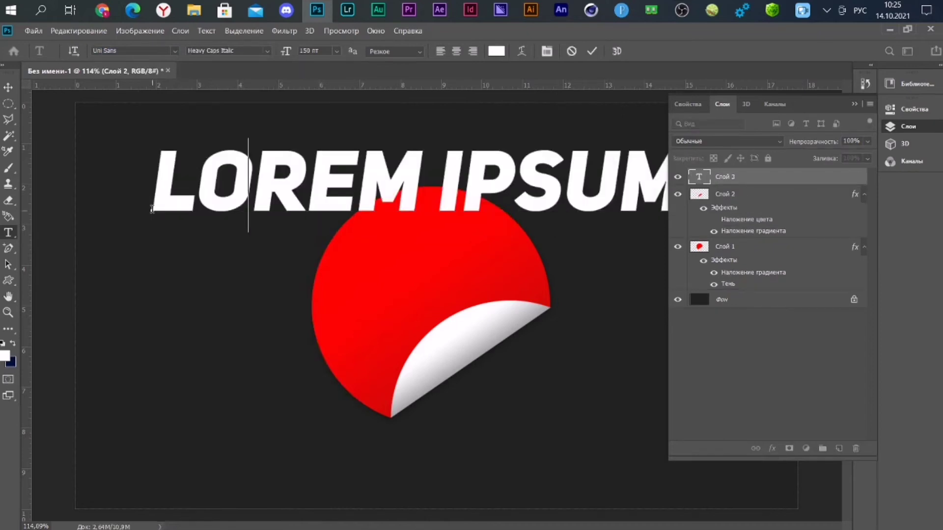
key(ctrl+a)
text(50%)
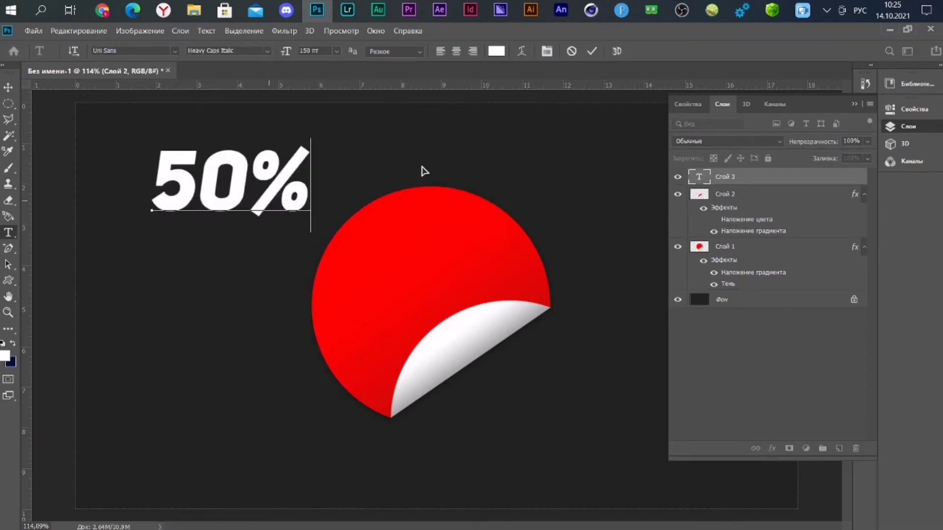
click(592, 51)
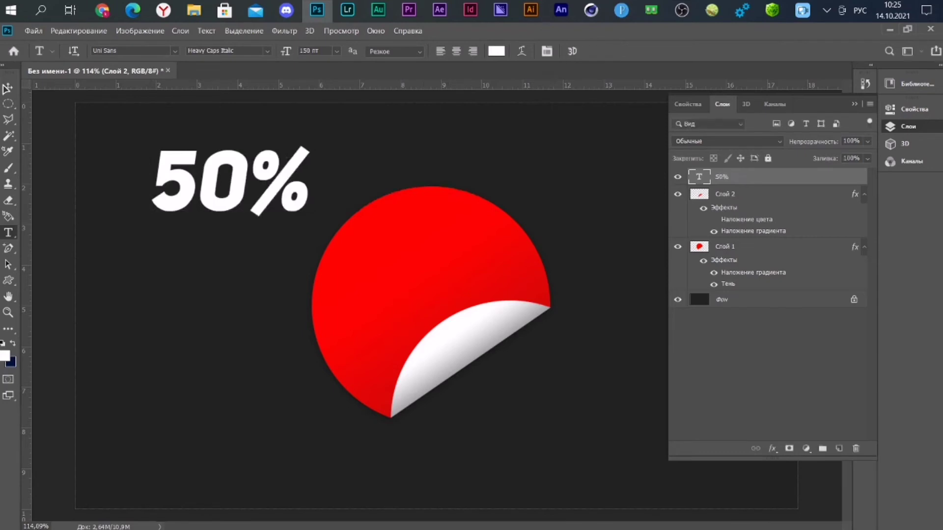
Reposition '50%' and add a new 'СКИДКА' text layer below it
key(v)
mouse_move(184, 172)
mouse_down()
mouse_move(352, 238)
mouse_move(211, 191)
mouse_up()
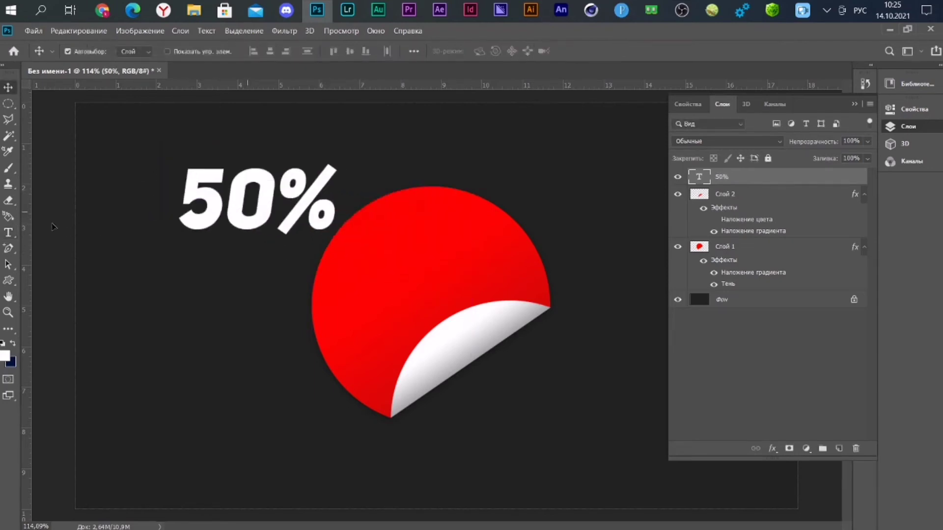
click(8, 232)
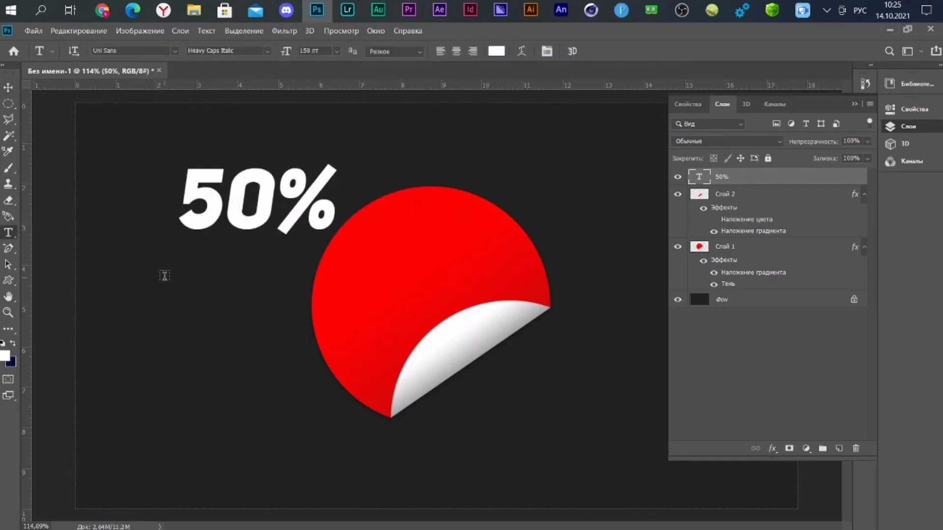
click(165, 276)
key(BackSpace)
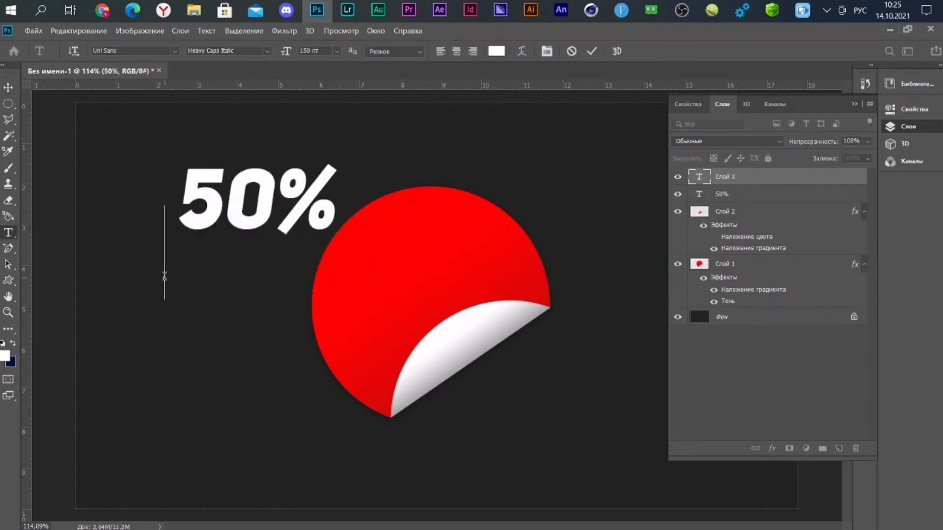
text(ИДКА)
click(593, 53)
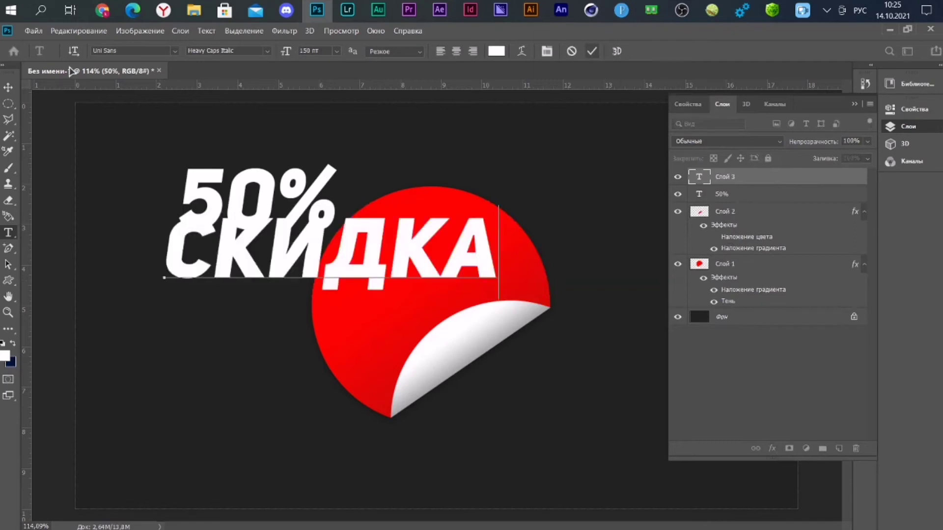
Scale 'СКИДКА' to about 52% and place it directly under '50%'
click(8, 88)
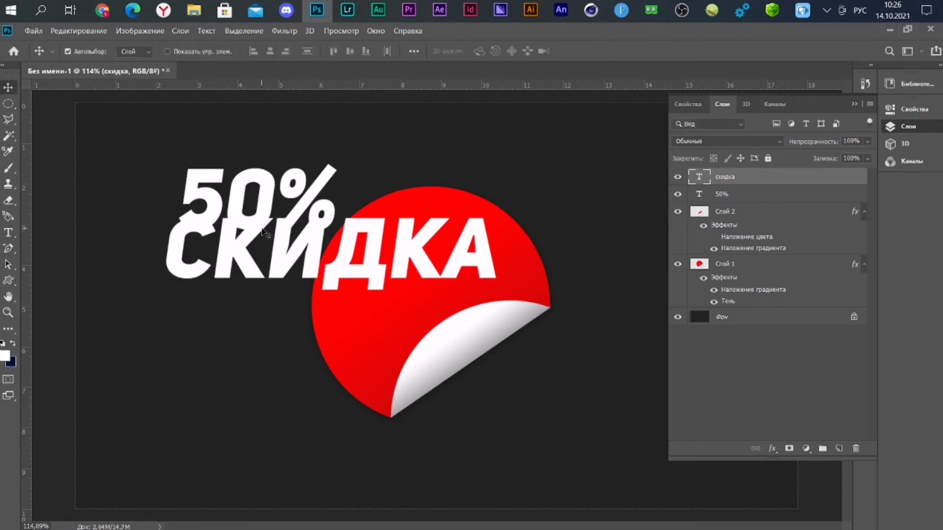
scroll(264, 230, up, 2)
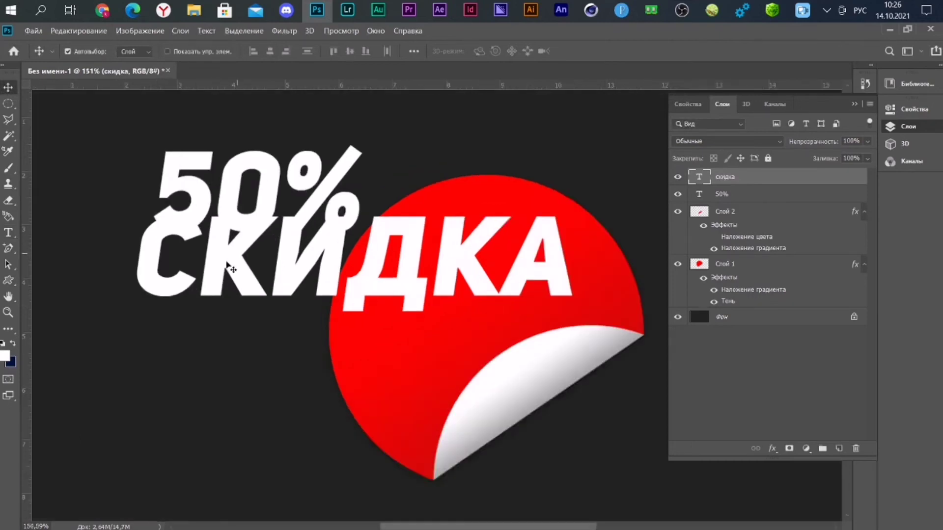
drag(235, 254, 222, 269)
key(ctrl+t)
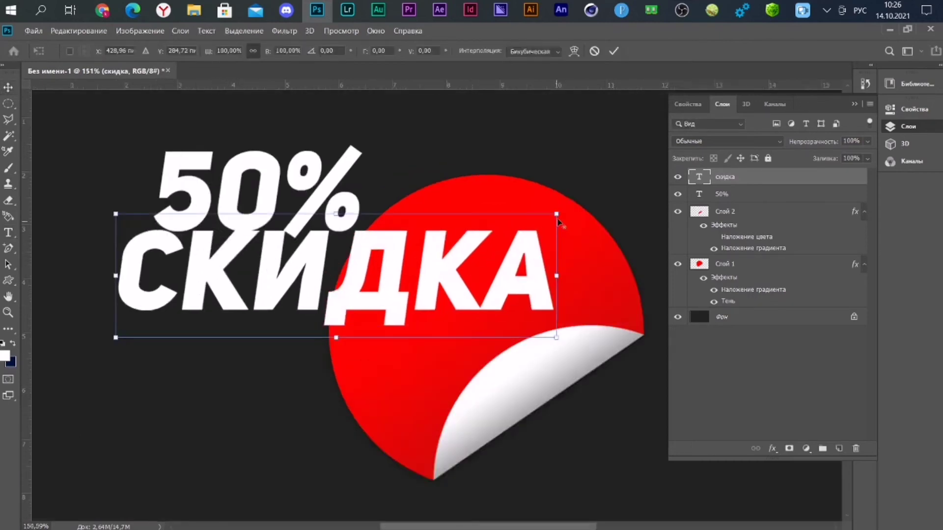
drag(546, 216, 448, 249)
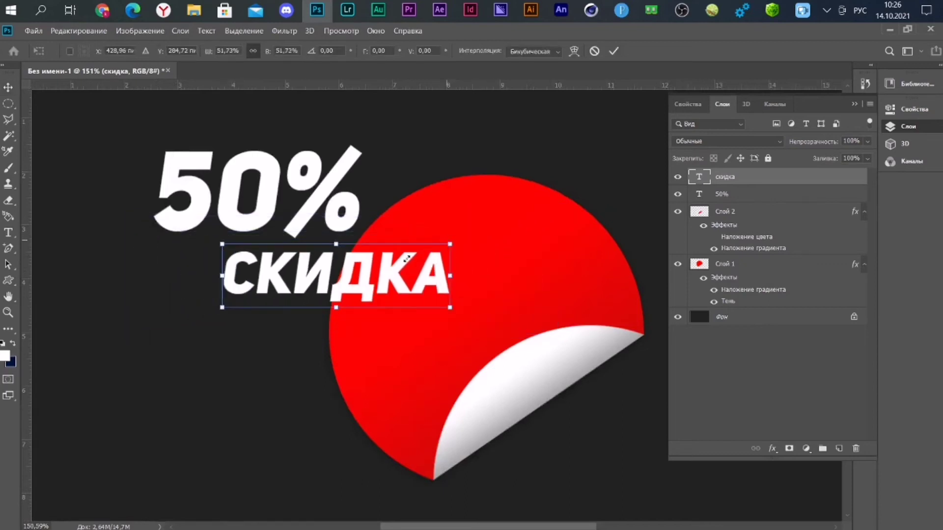
drag(334, 261, 341, 268)
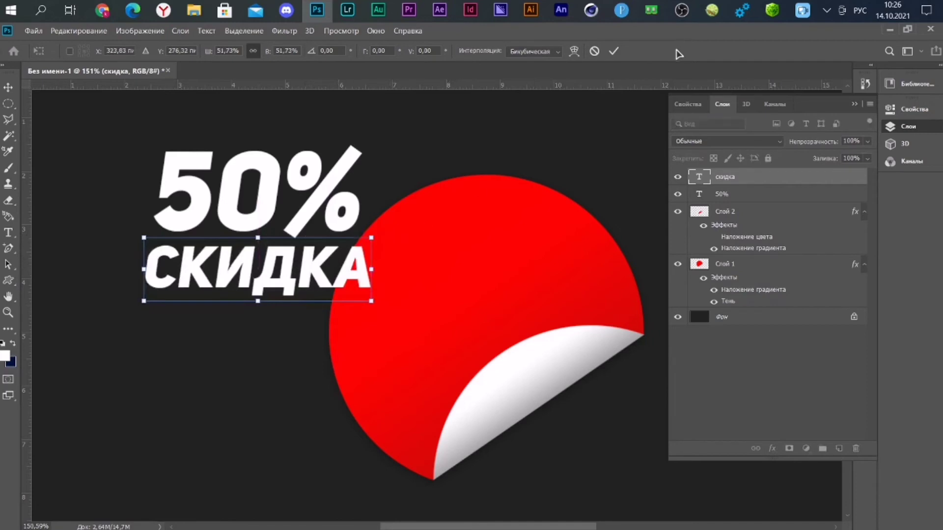
click(614, 51)
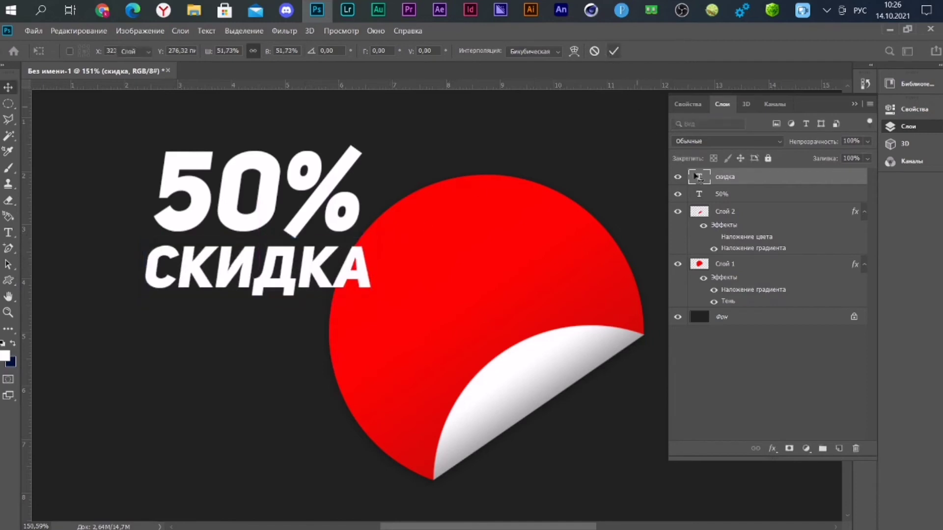
click(752, 195)
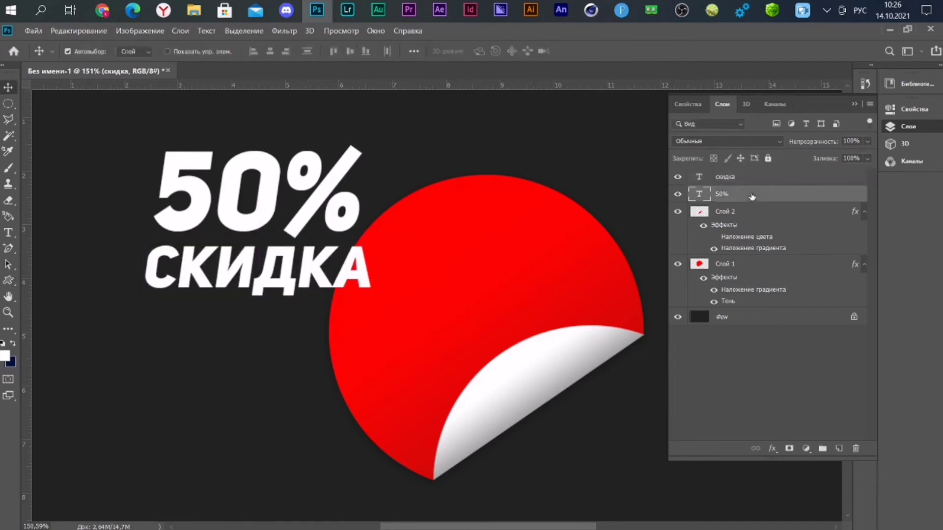
Apply a yellow-orange gradient overlay layer style to the 50% text
double_click(765, 195)
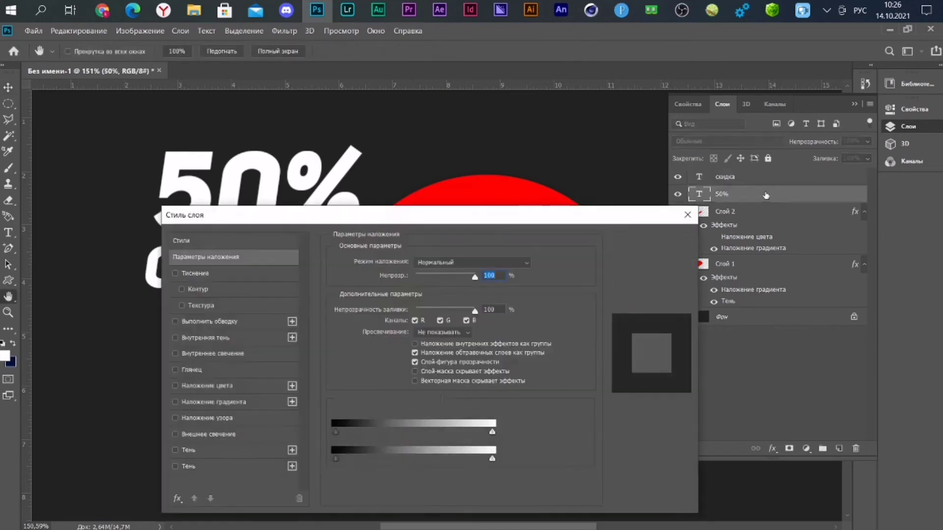
click(228, 401)
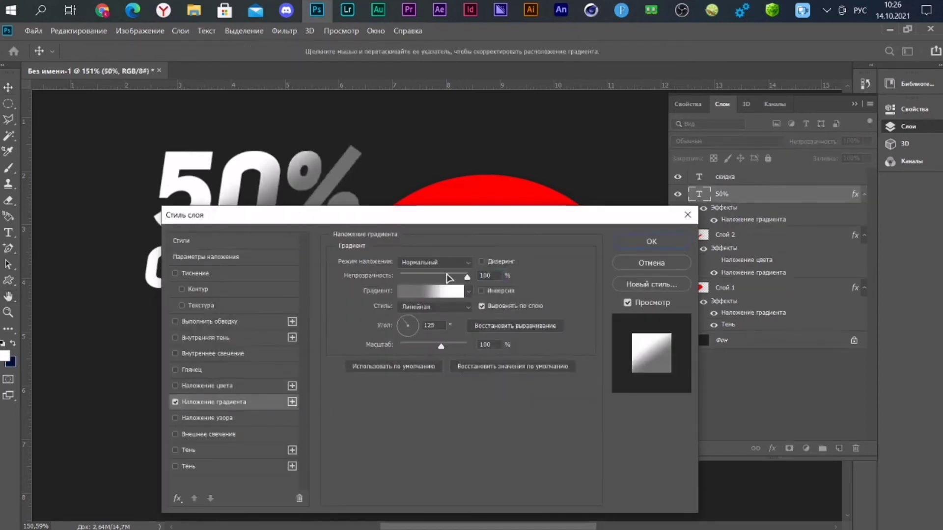
click(469, 292)
scroll(439, 343, down, 1)
scroll(440, 346, down, 1)
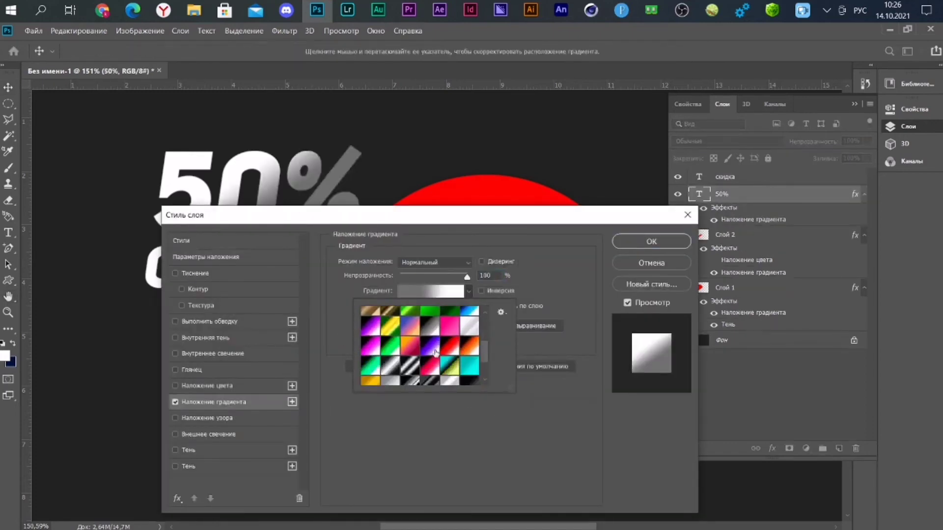
scroll(436, 354, down, 1)
scroll(436, 354, down, 1)
scroll(393, 375, down, 1)
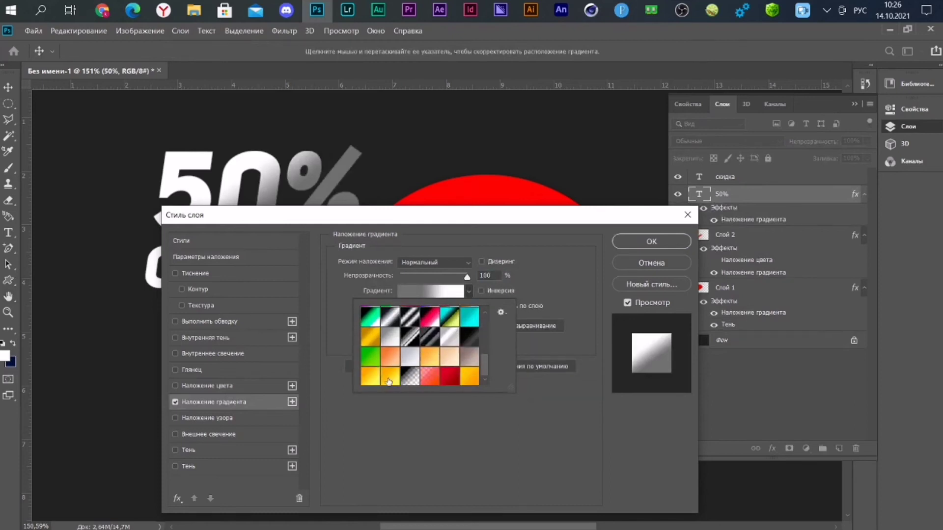
click(389, 381)
scroll(383, 376, up, 1)
scroll(379, 373, down, 1)
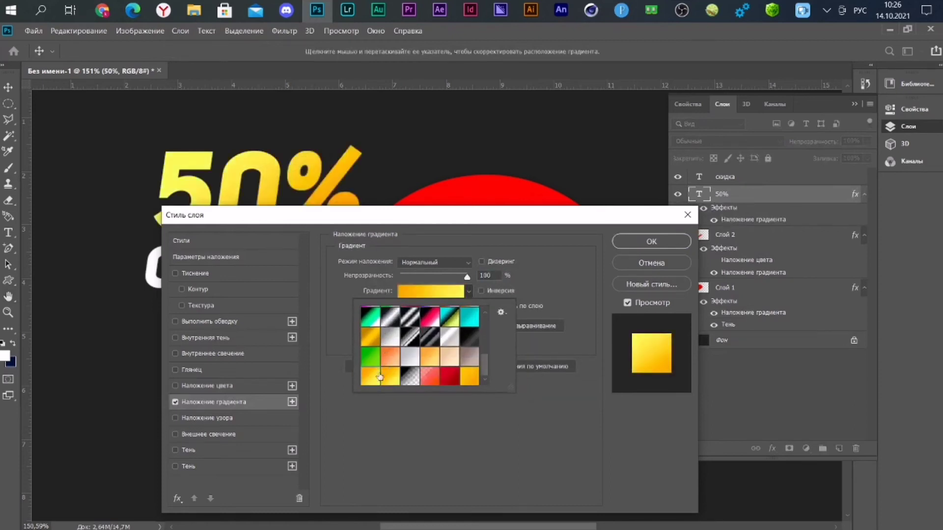
scroll(381, 377, up, 1)
scroll(386, 377, down, 1)
click(432, 448)
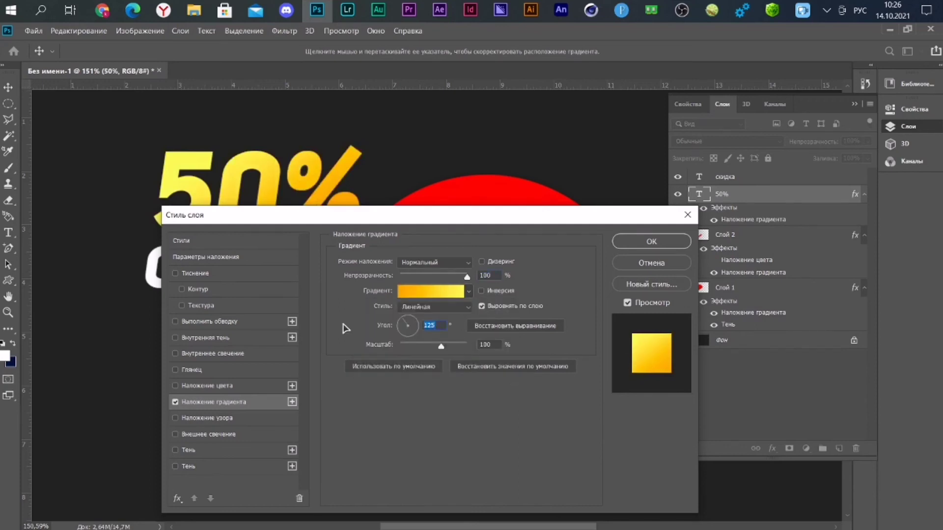
click(628, 245)
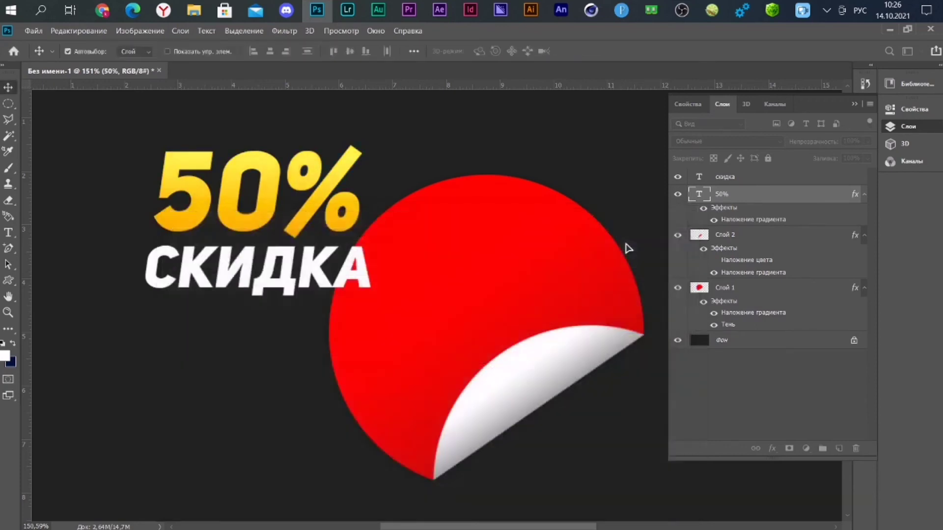
Copy the 50% layer style and paste it onto the СКИДКА text layer
right_click(809, 196)
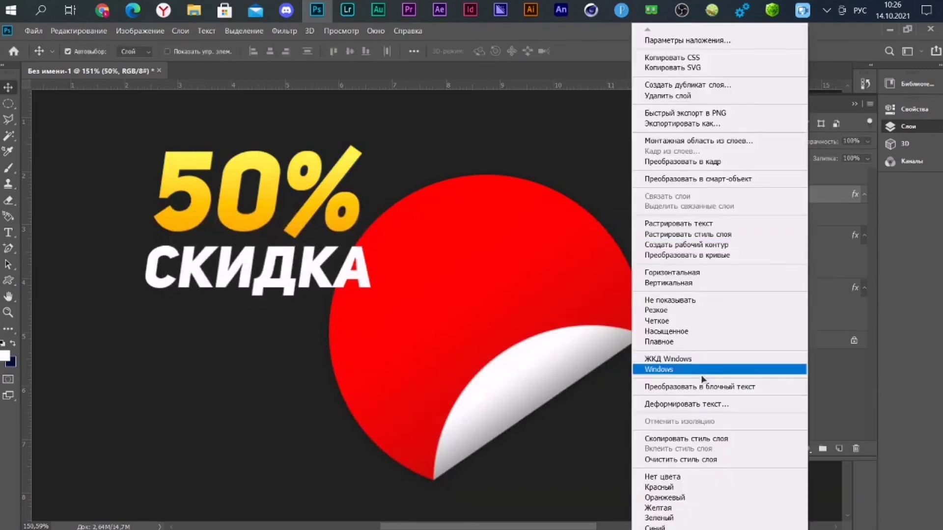
click(683, 442)
right_click(777, 183)
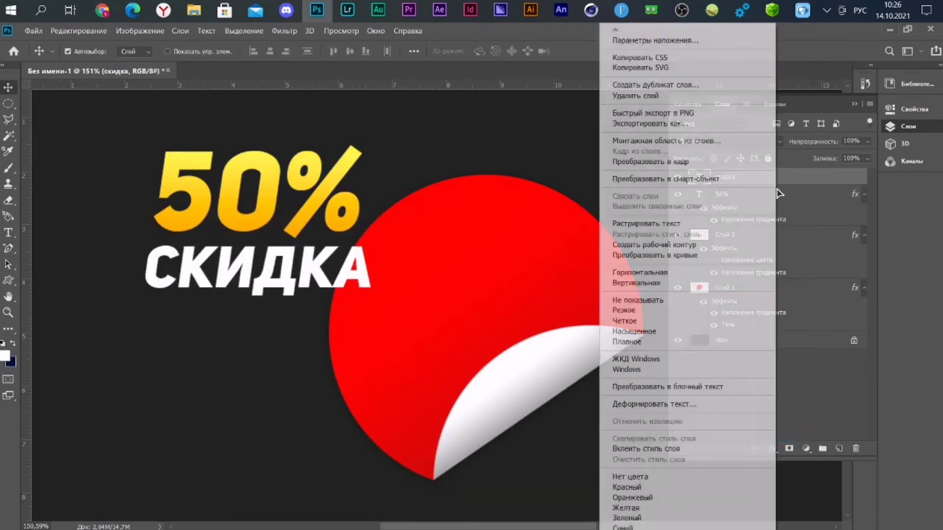
click(709, 448)
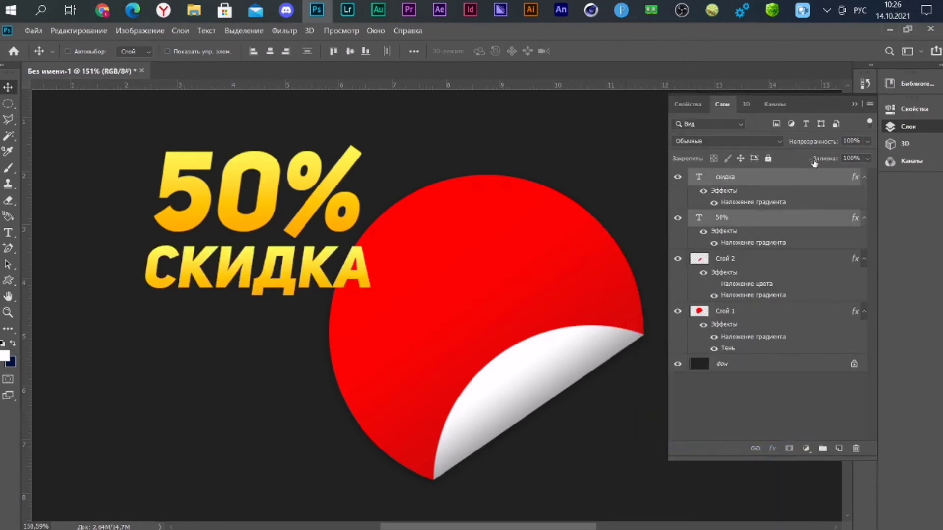
Move the 50% СКИДКА text onto the red circle and tilt it about 19°
click(854, 104)
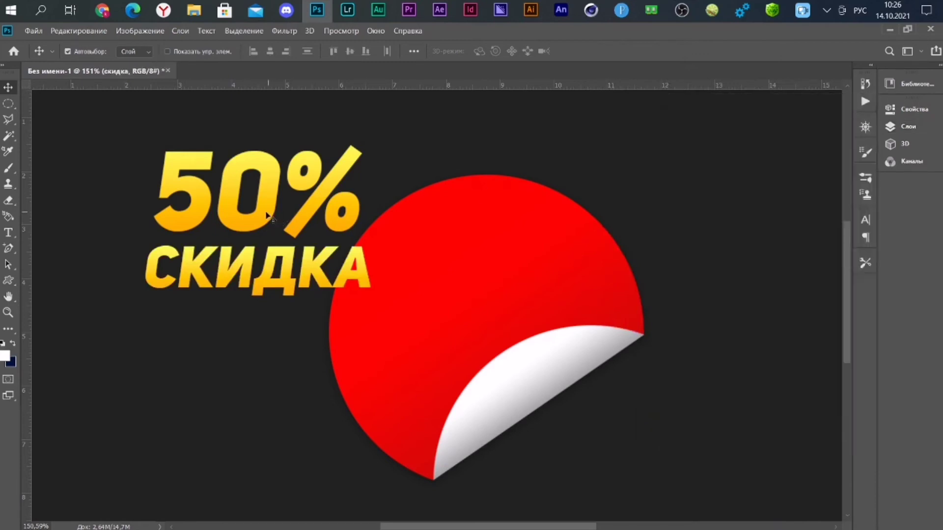
mouse_move(267, 217)
mouse_down()
mouse_move(477, 275)
mouse_move(485, 290)
mouse_up()
key(ctrl+t)
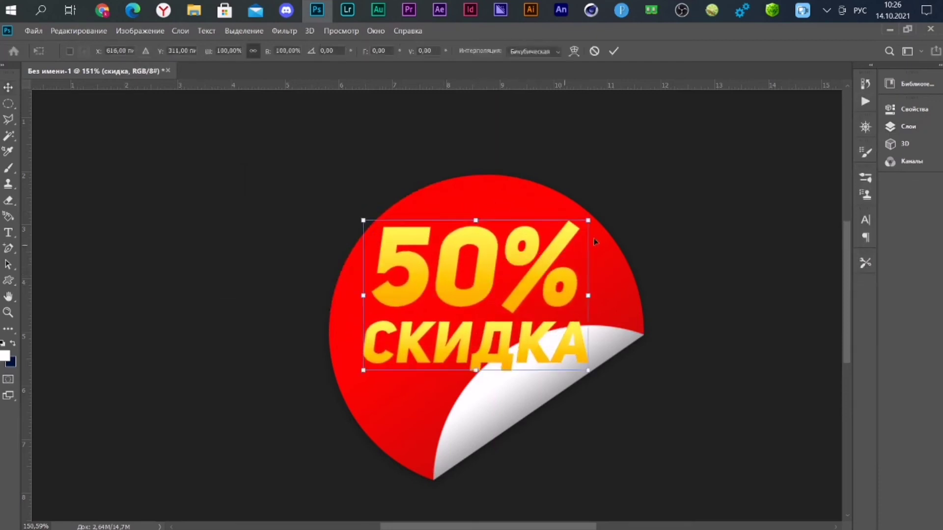
drag(602, 229, 578, 190)
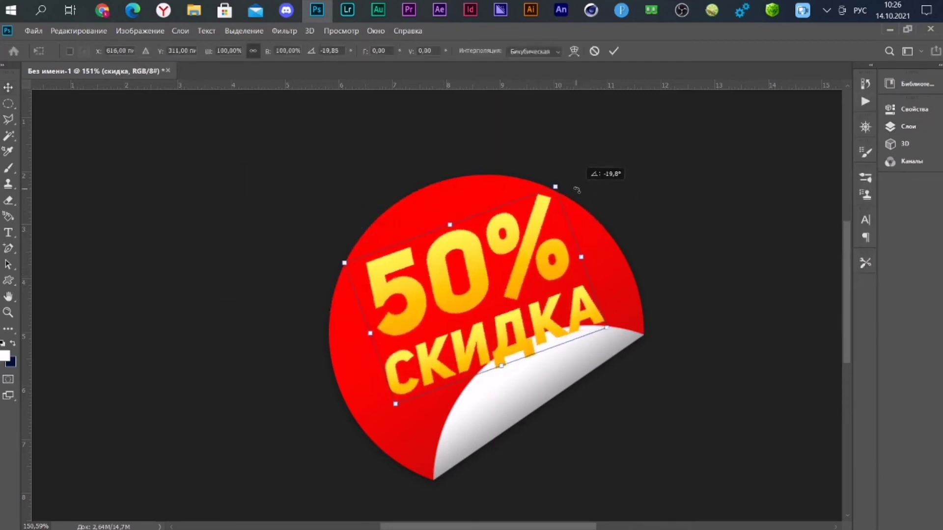
drag(498, 263, 494, 265)
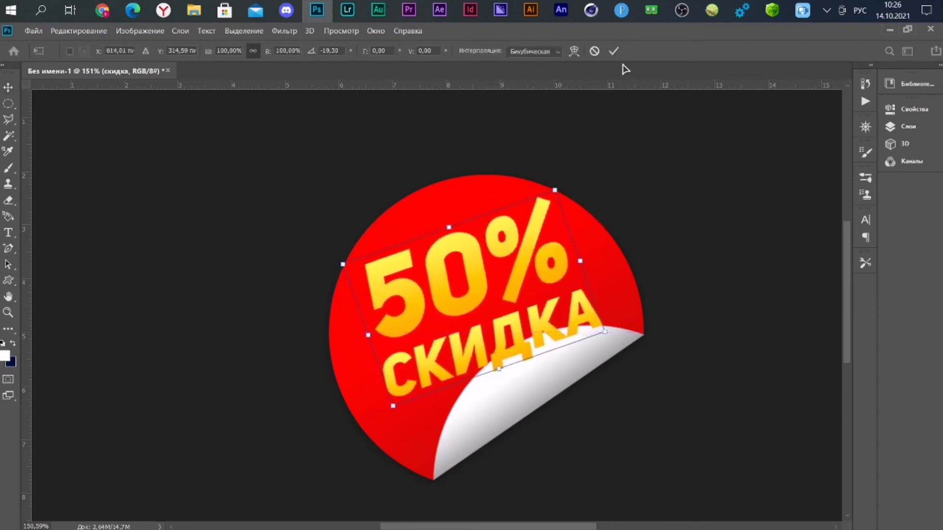
click(613, 51)
Move the скидка layer beneath the peeling-corner Слой 2 layer
click(909, 126)
drag(810, 177, 780, 237)
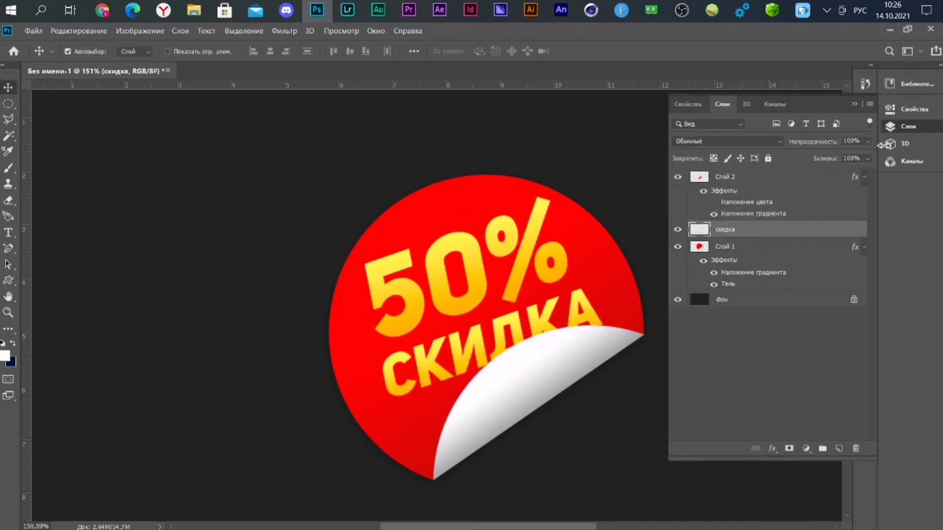
click(855, 104)
scroll(555, 294, up, 1)
scroll(556, 294, up, 1)
Refine the text's tilt angle and shift it slightly left
key(ctrl+t)
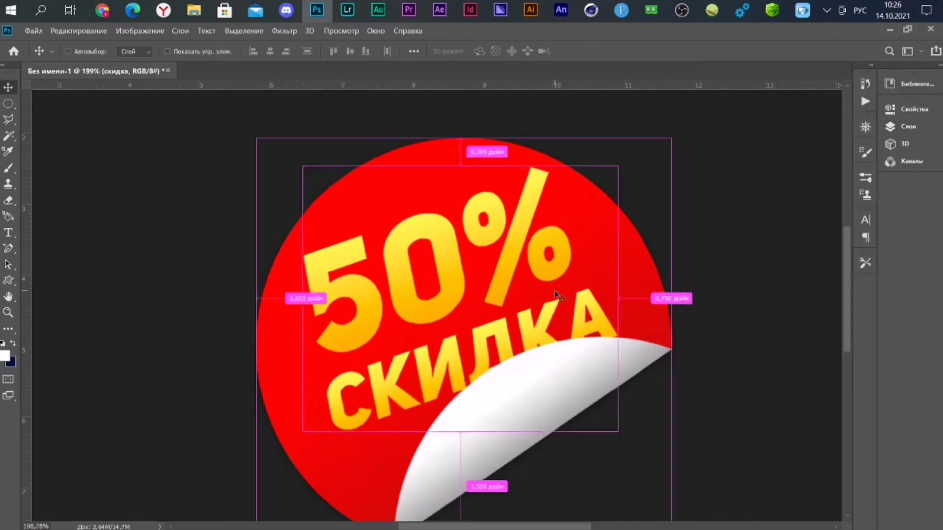
drag(642, 176, 600, 112)
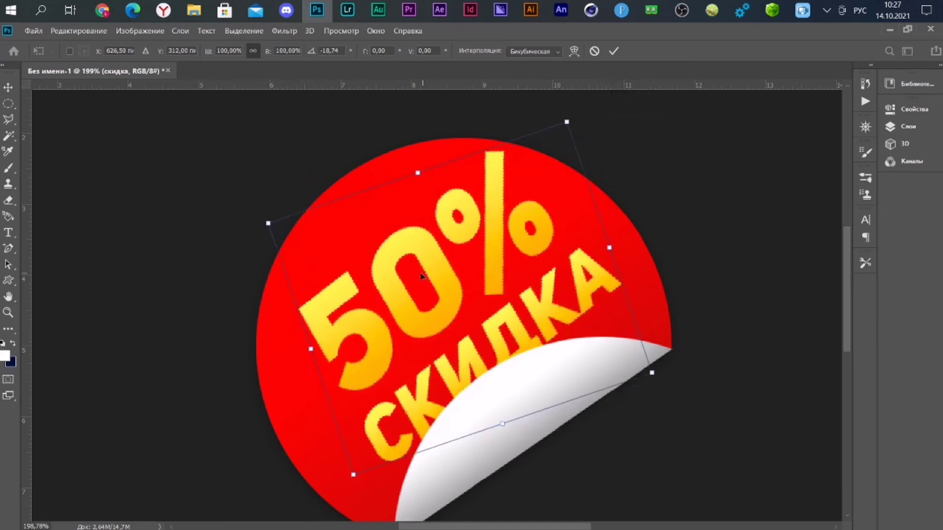
drag(421, 276, 413, 277)
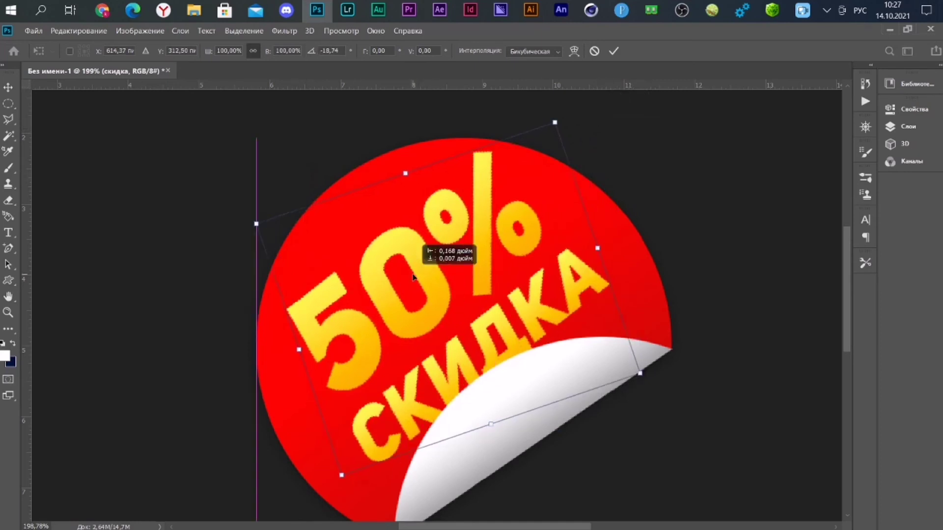
click(614, 50)
scroll(585, 157, down, 3)
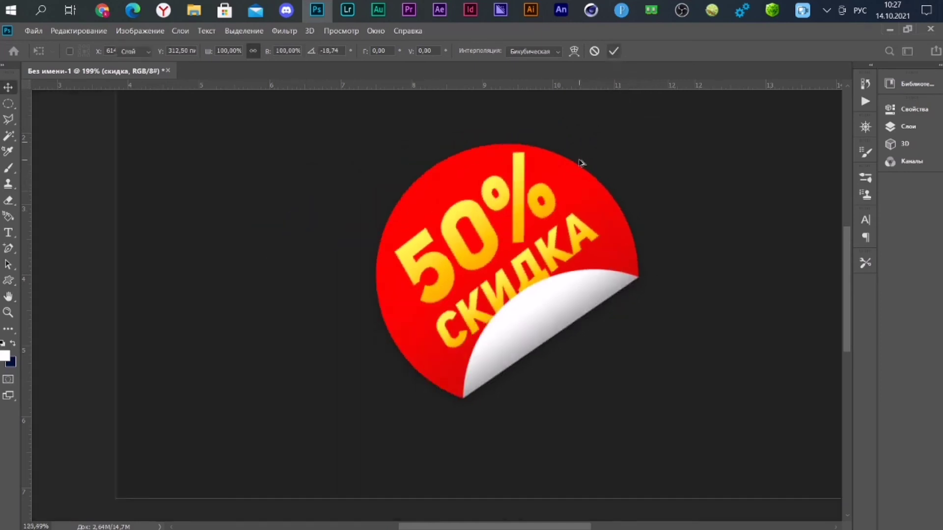
scroll(581, 162, down, 3)
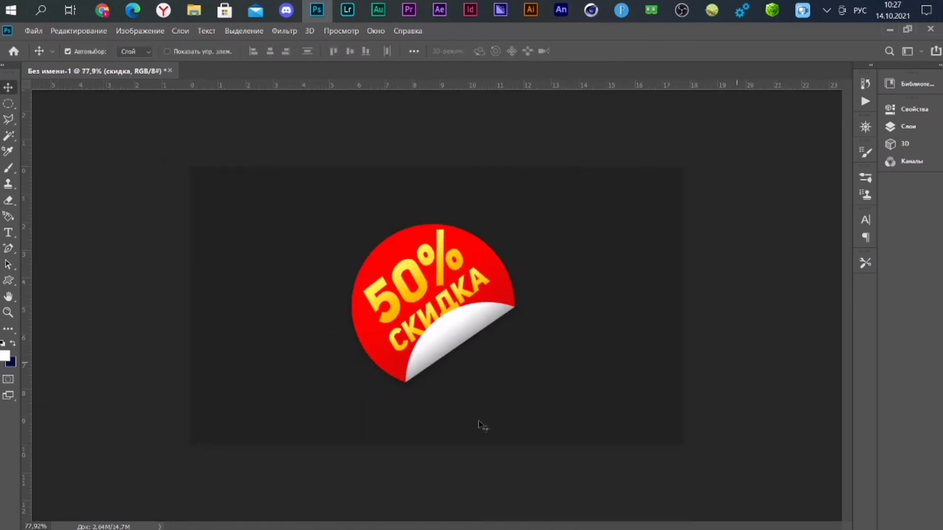
Merge Слой 2, скидка and Слой 1 into one sticker layer and nudge it up-right
click(908, 126)
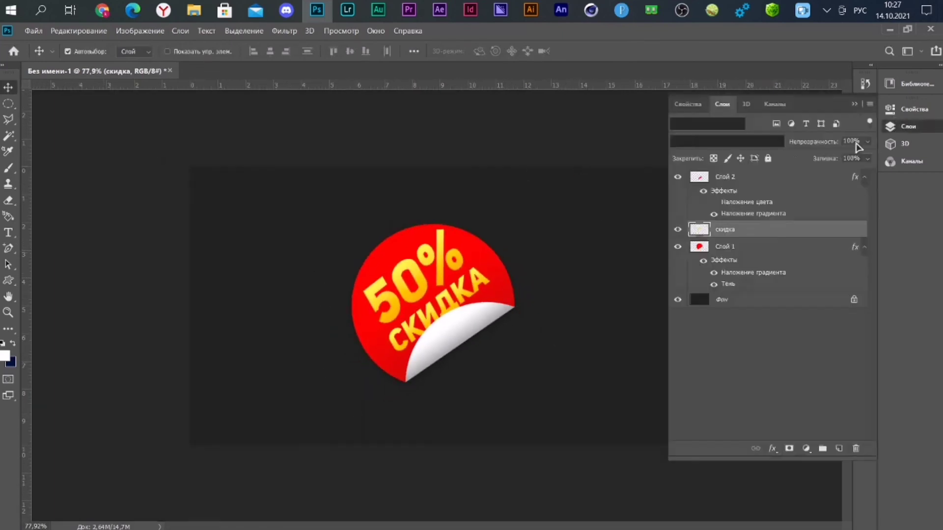
click(788, 182)
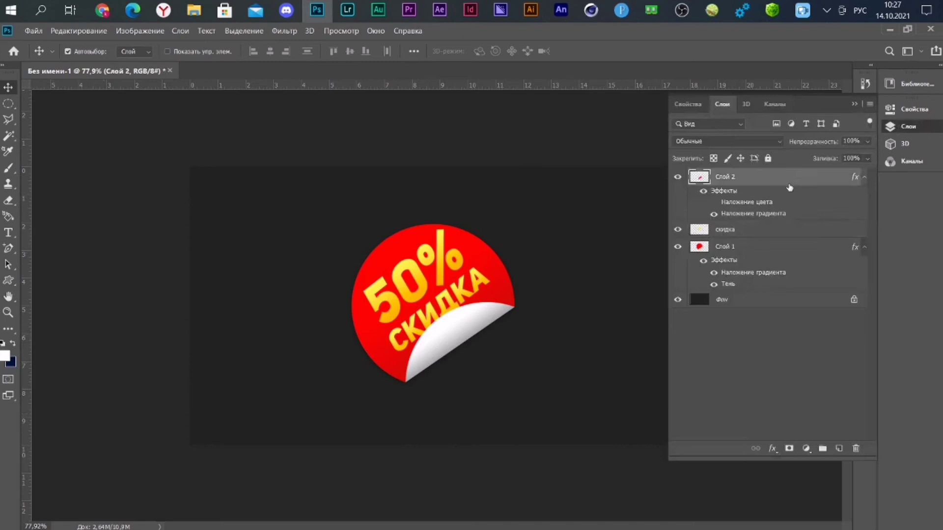
shift+click(781, 255)
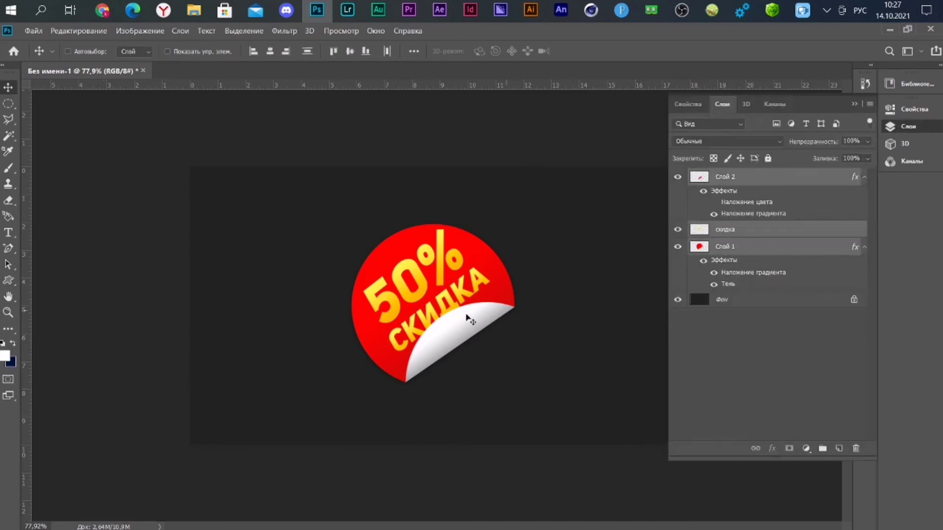
key(ctrl+e)
mouse_move(406, 300)
mouse_down()
mouse_move(439, 289)
mouse_move(423, 289)
mouse_up()
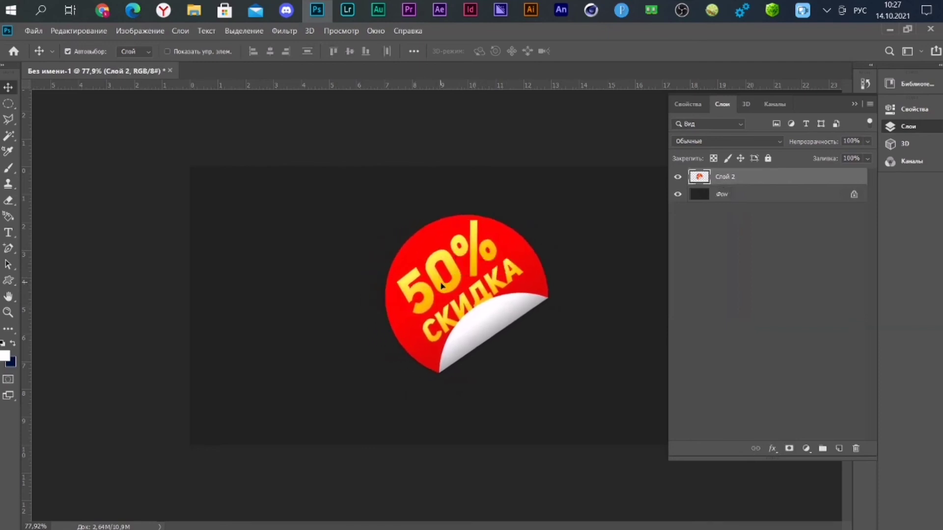
click(856, 104)
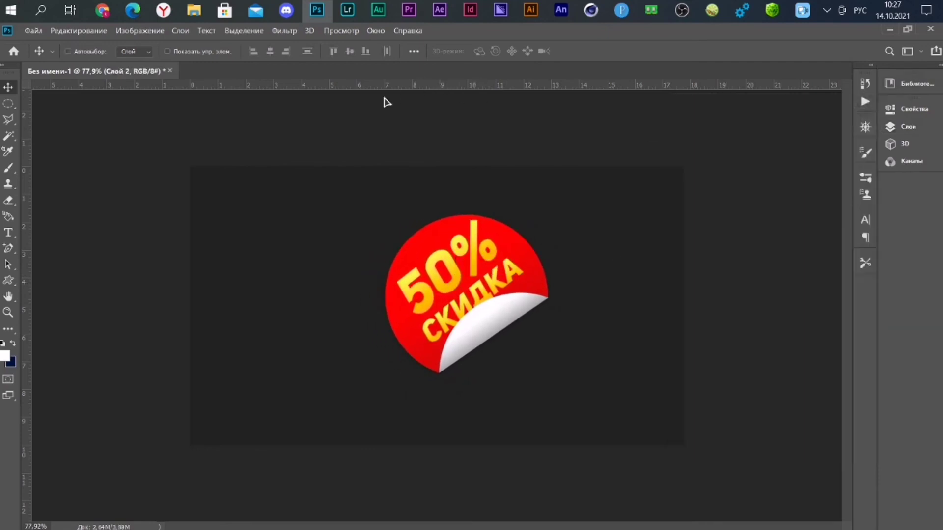
Centre the merged sticker horizontally and vertically on the canvas
key(ctrl+a)
click(270, 51)
click(350, 51)
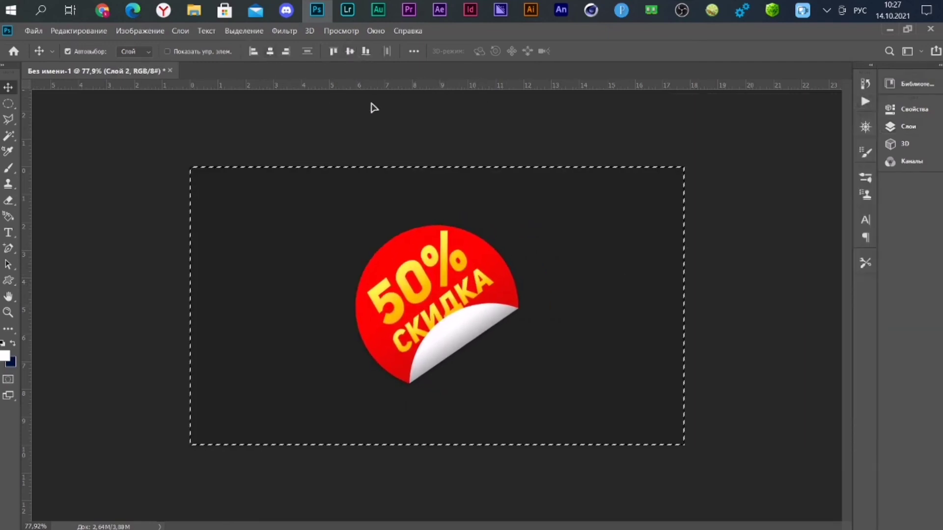
key(ctrl+d)
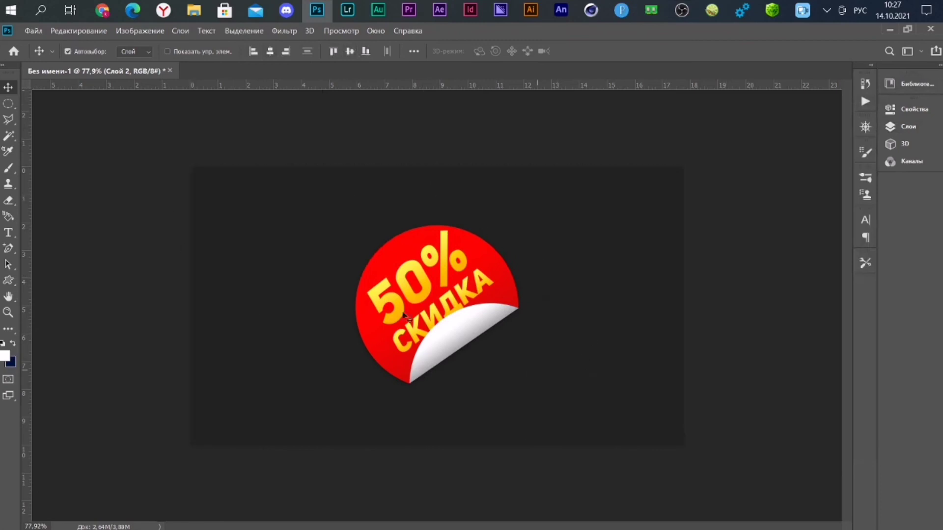
Hide and delete the dark Фон background layer
click(909, 126)
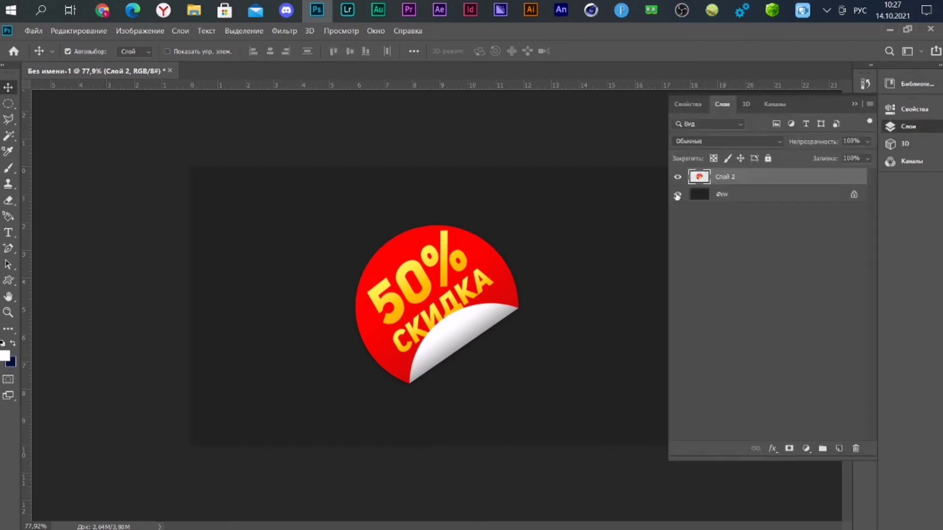
click(677, 195)
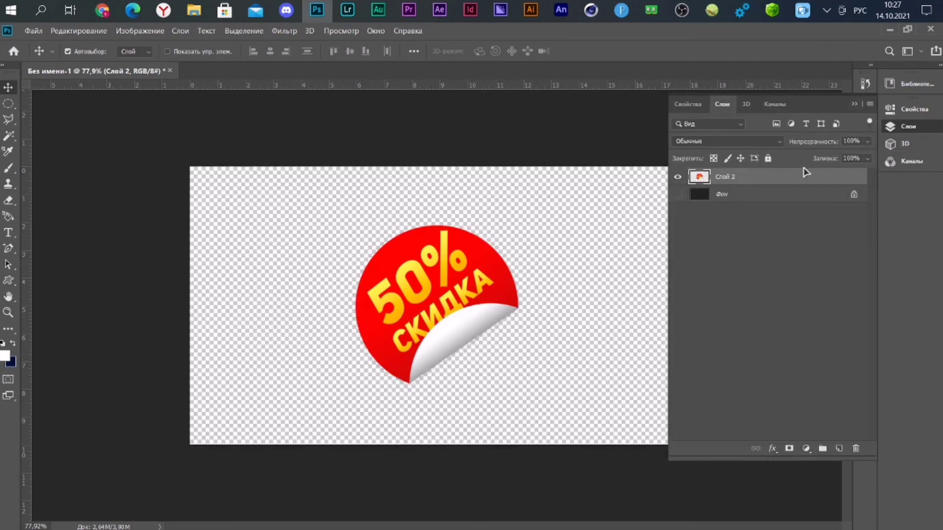
click(797, 194)
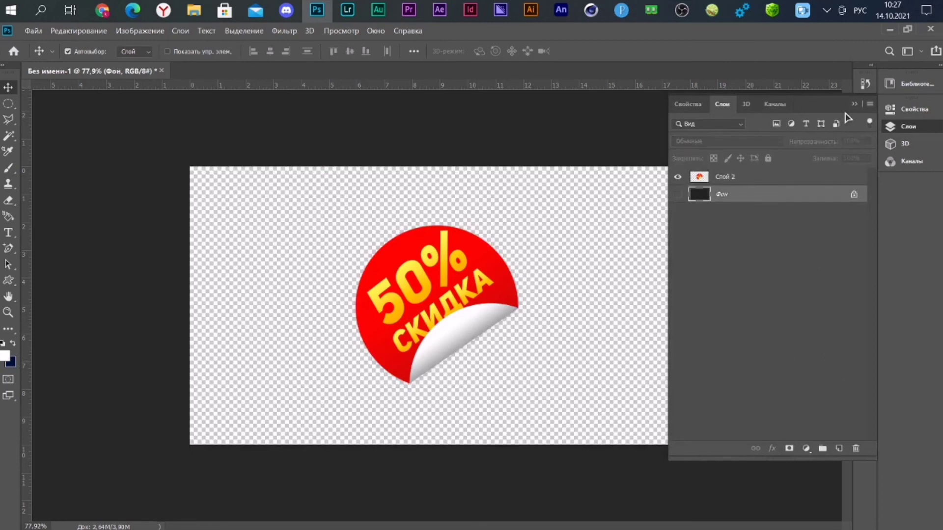
click(860, 451)
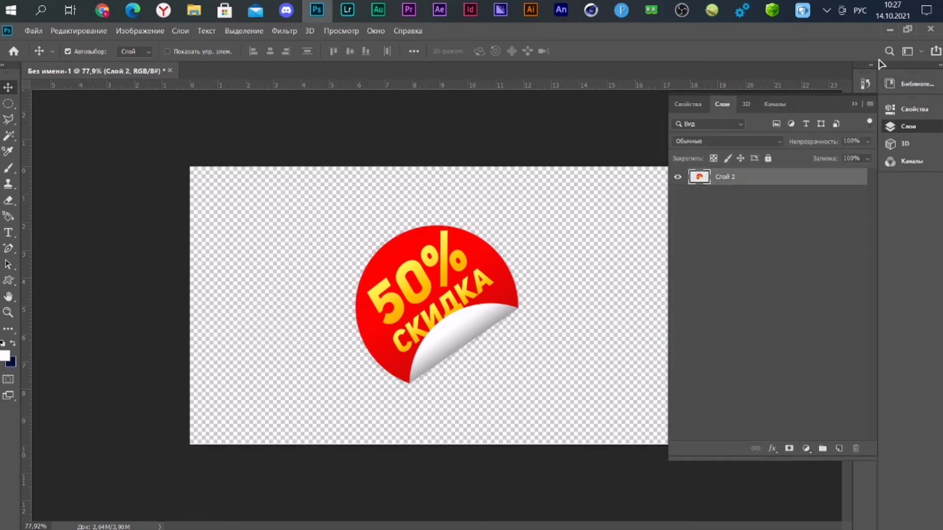
click(854, 104)
click(34, 30)
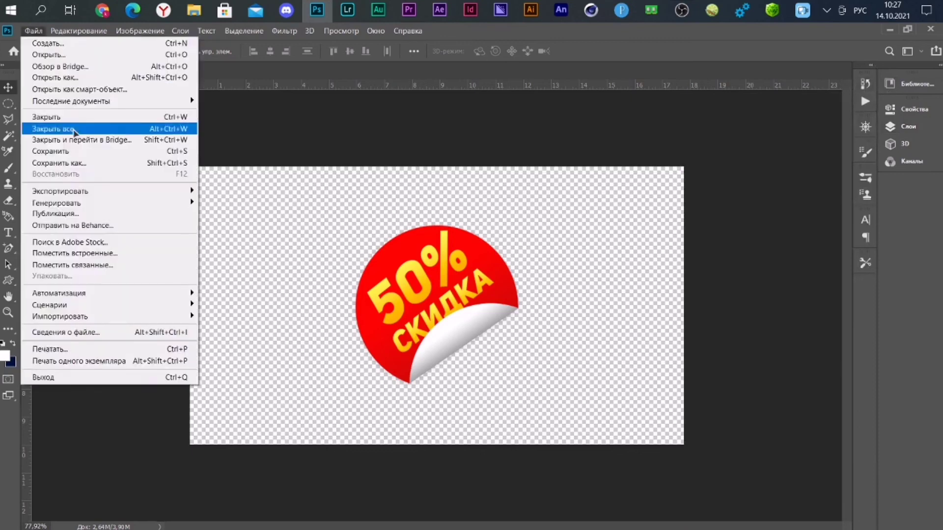
click(84, 164)
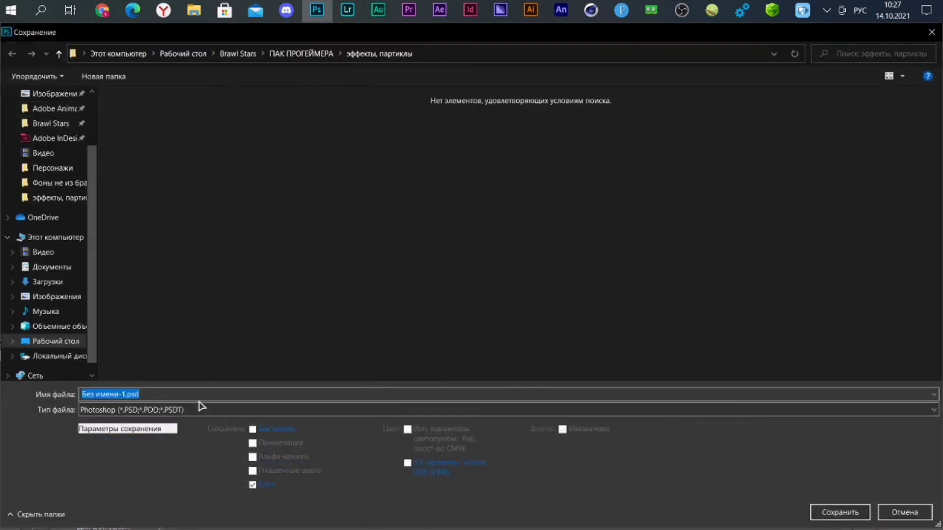
click(200, 411)
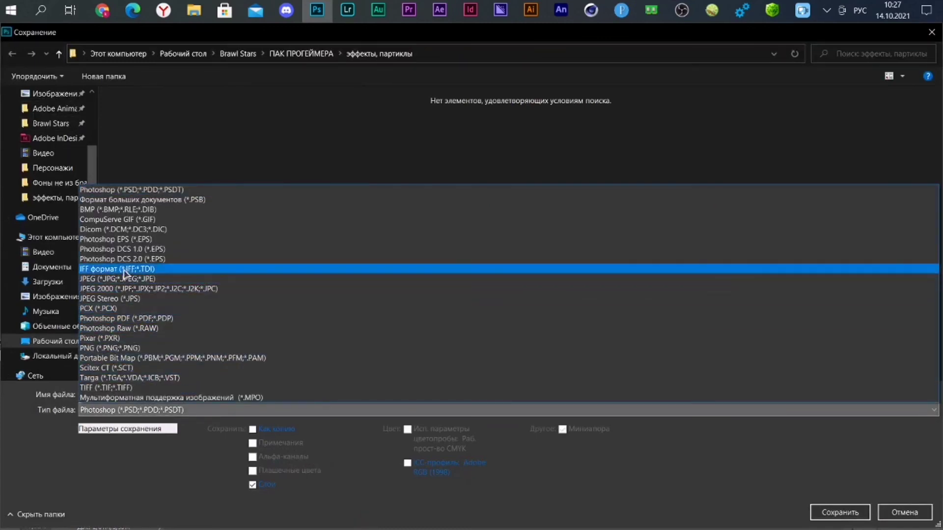
click(139, 348)
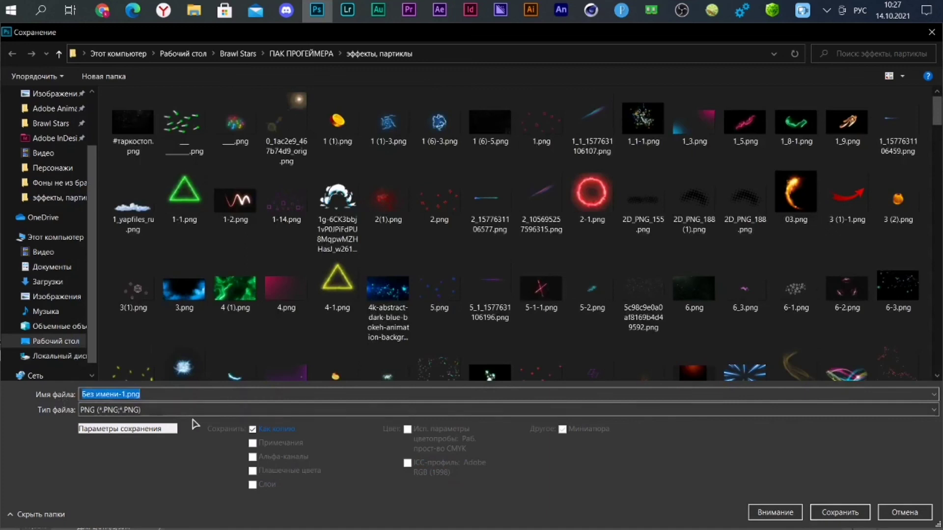
text(233234343343434)
click(836, 514)
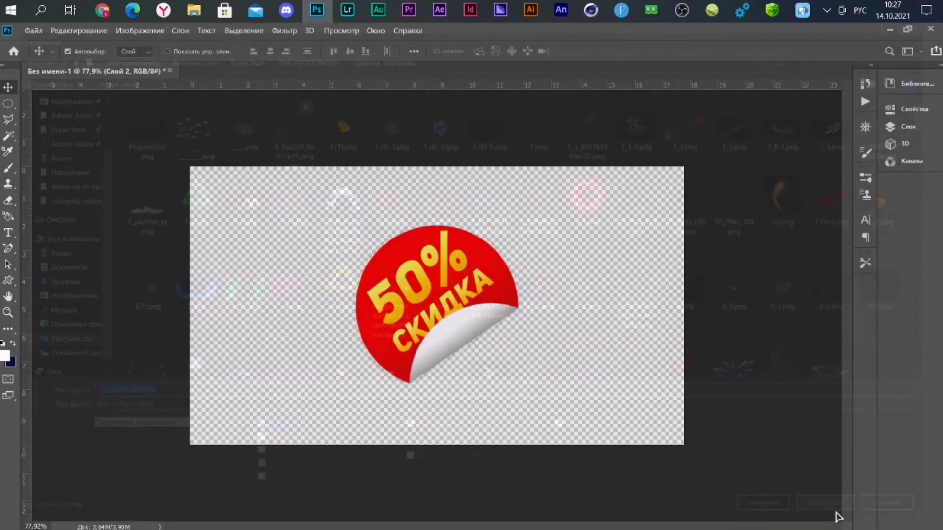